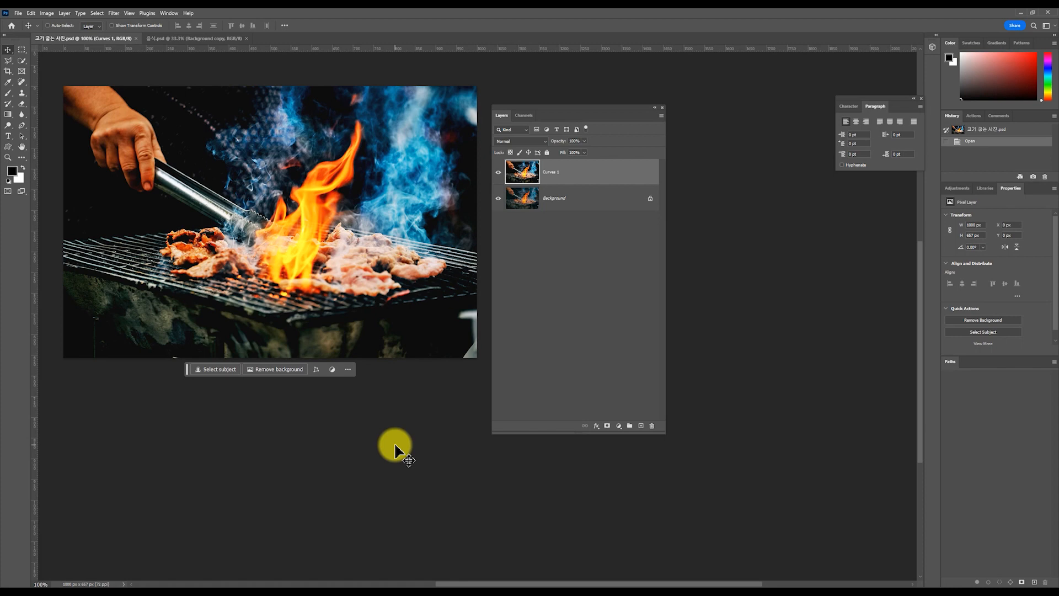
Step: Compare the grill photo with and without the Curves 1 layer by toggling that layer's visibility, and glance at the other open document
left_click(499, 172)
left_click(499, 173)
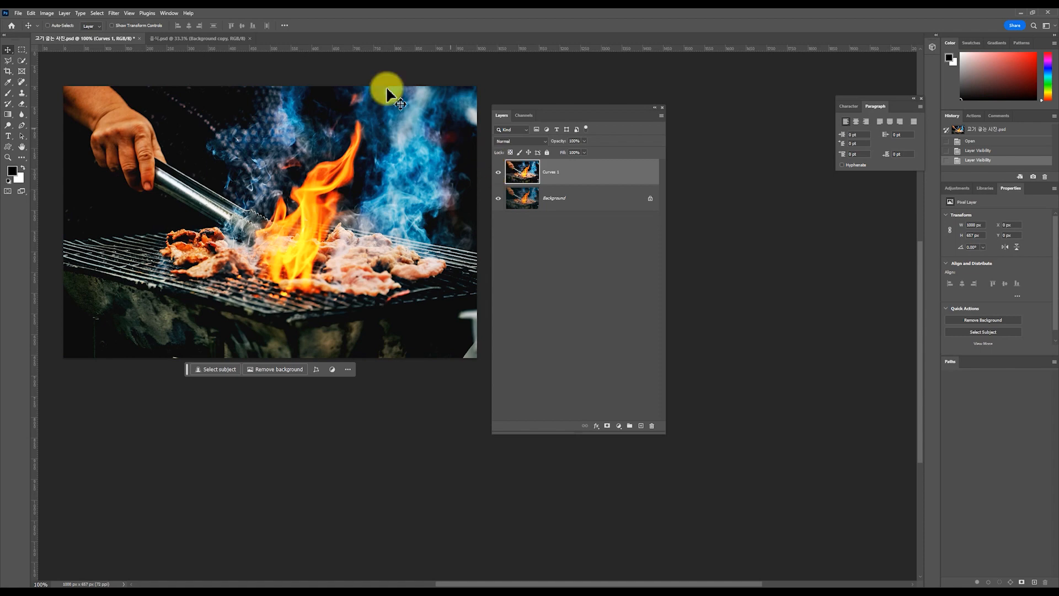
key("ctrl+Tab")
left_click(499, 174)
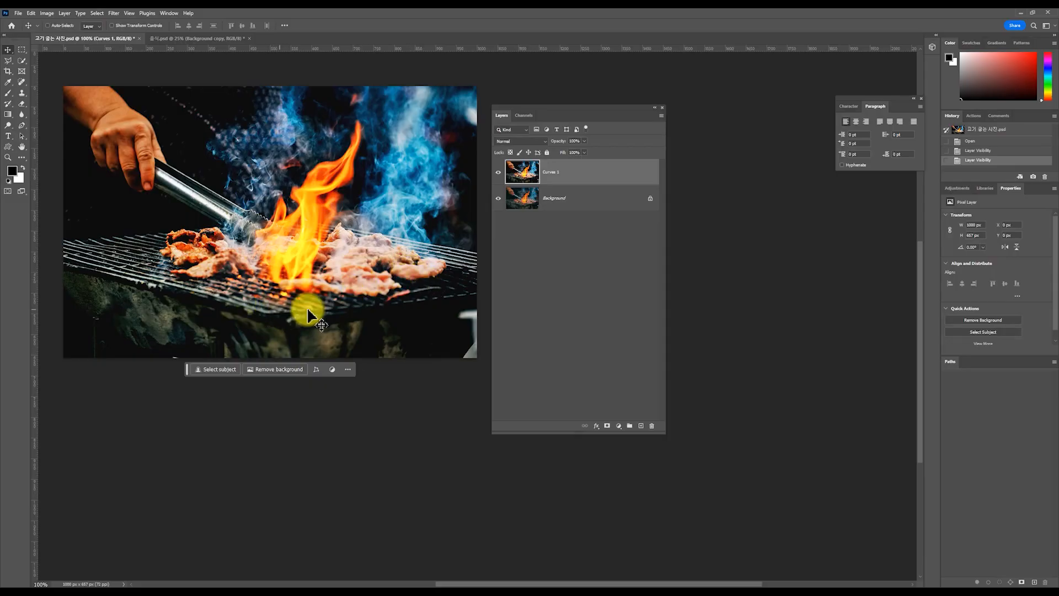
left_click(499, 173)
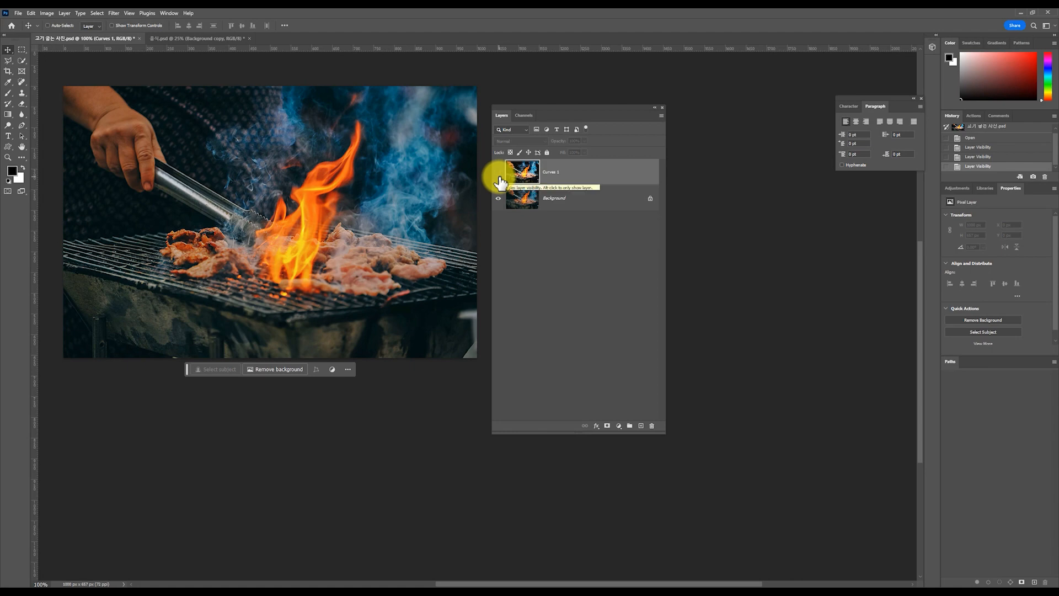
left_click(499, 174)
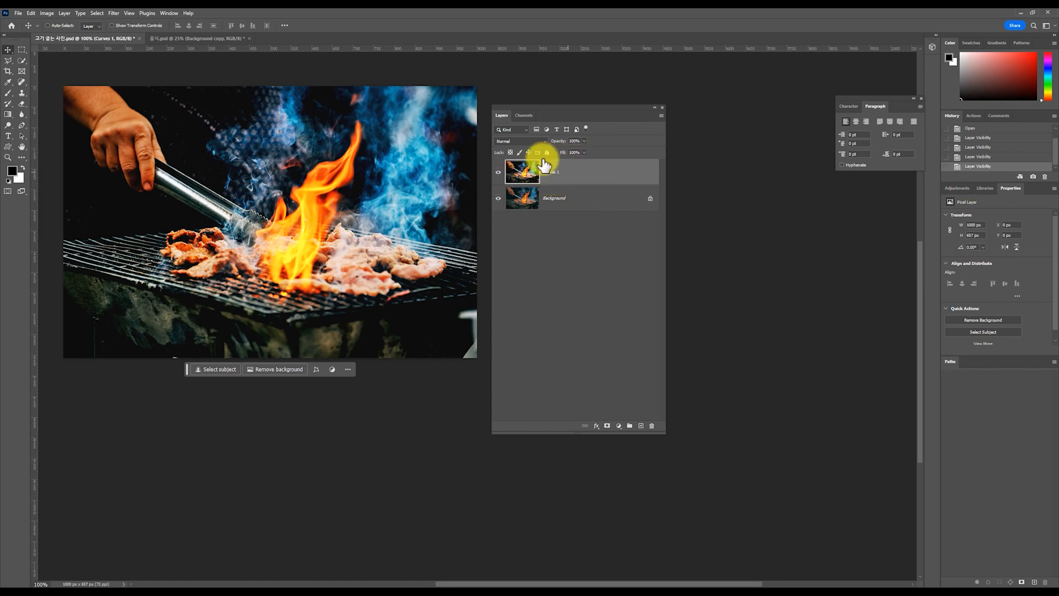
Step: Delete the Curves 1 layer and open the 고기 굽는 사진 JPEG from the 음식 사진 folder as a separate document
key("Delete")
key("alt+Tab")
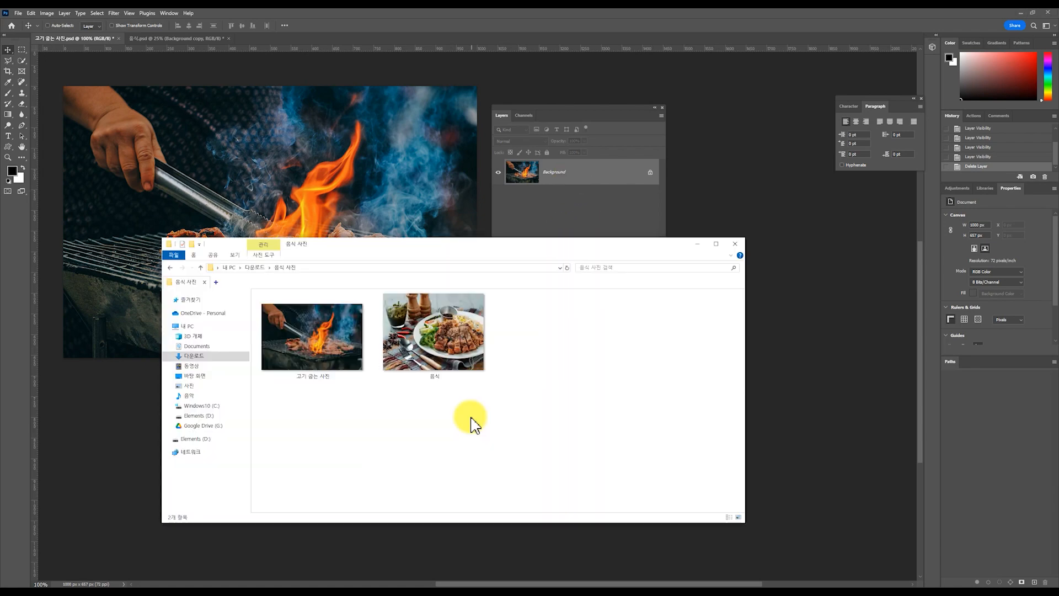
left_click_drag(338, 359, 390, 31)
Step: Duplicate the Background layer and add a new empty layer above the copy
key("ctrl+j")
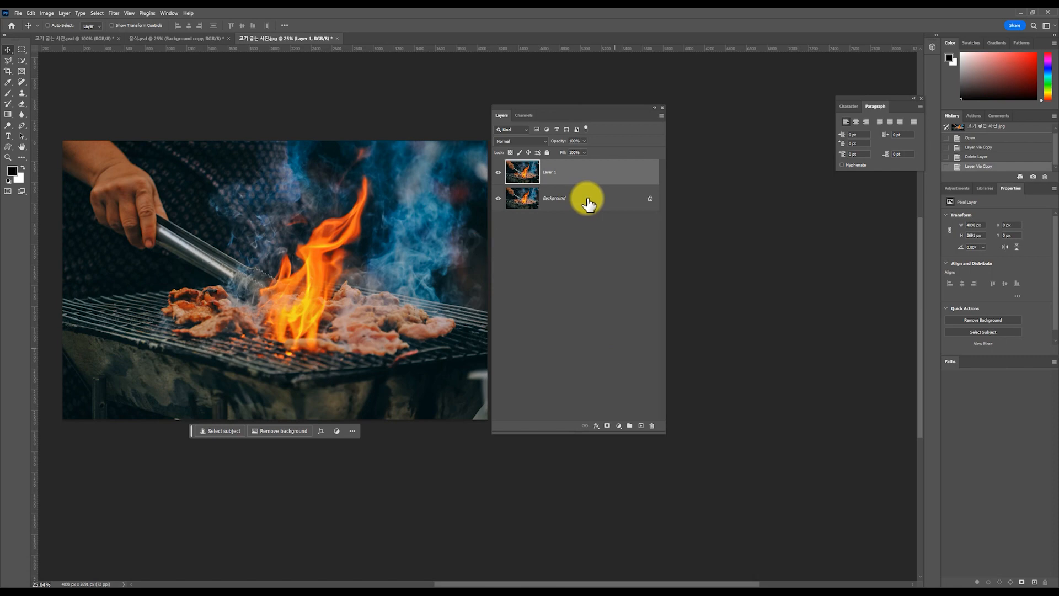
left_click(566, 201)
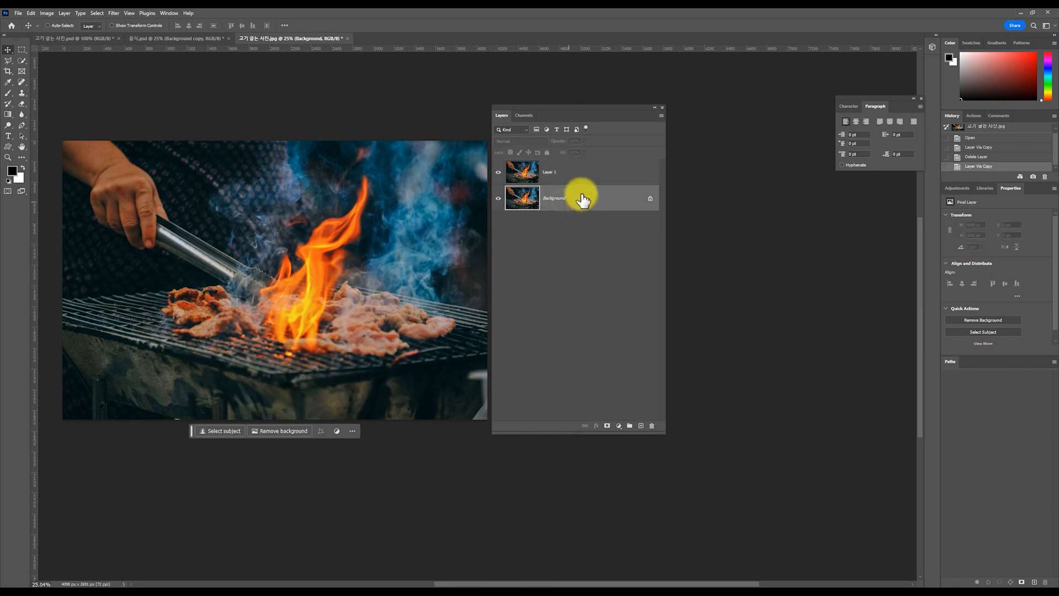
left_click(572, 178)
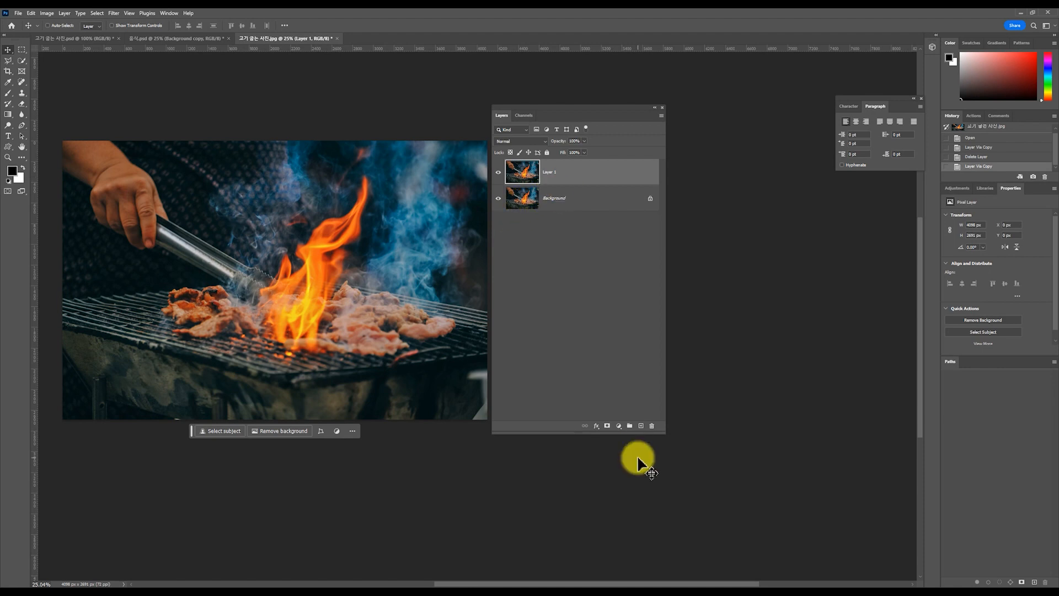
left_click(641, 426)
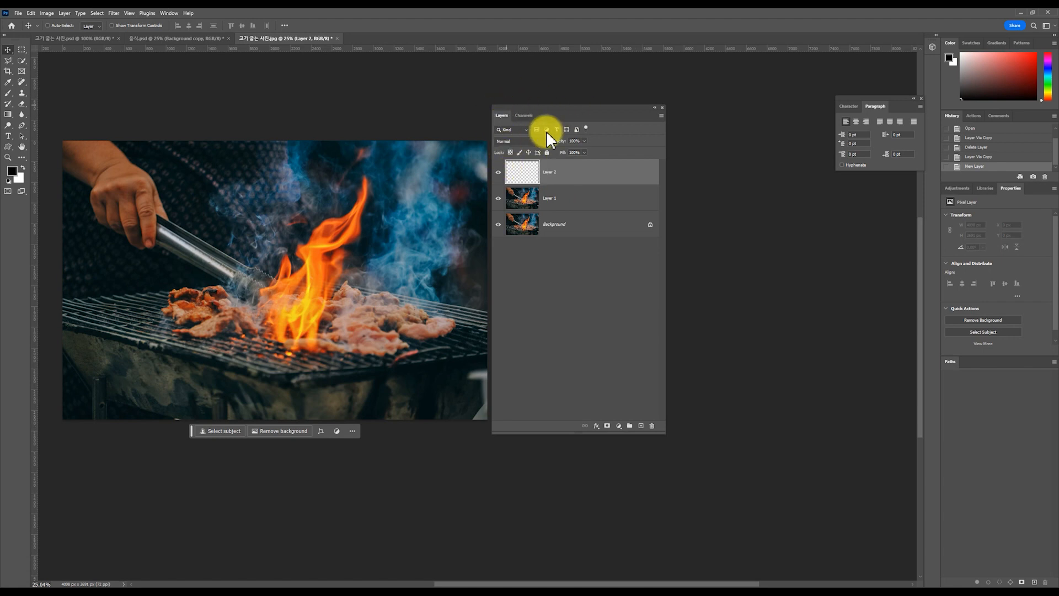
Step: Load the RGB channel as a selection and fill it with the white background color on the empty Layer 2
left_click(529, 116)
left_click(169, 13)
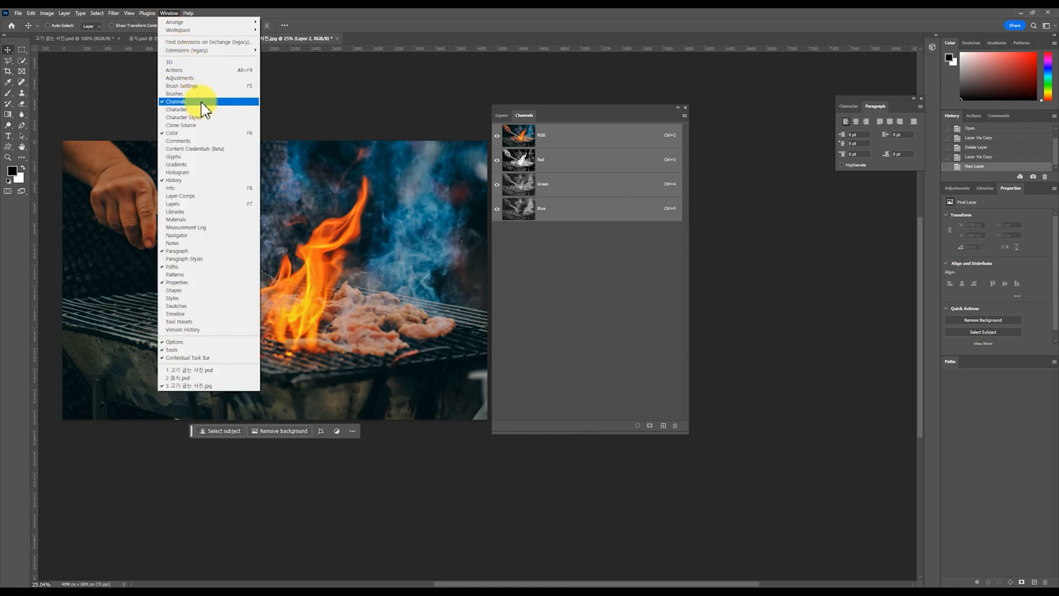
left_click(534, 115)
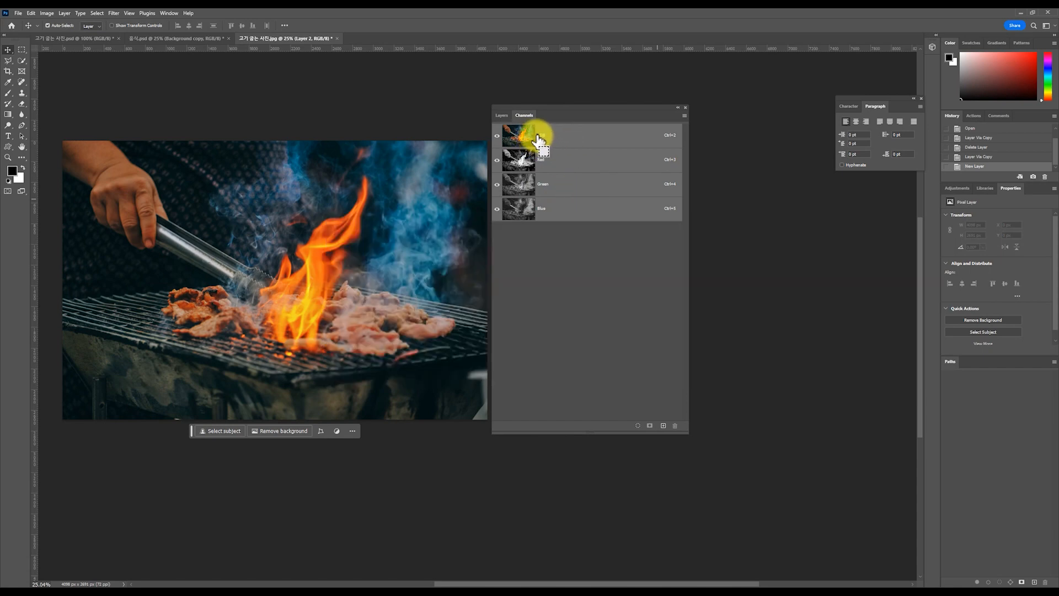
left_click(537, 140, "ctrl")
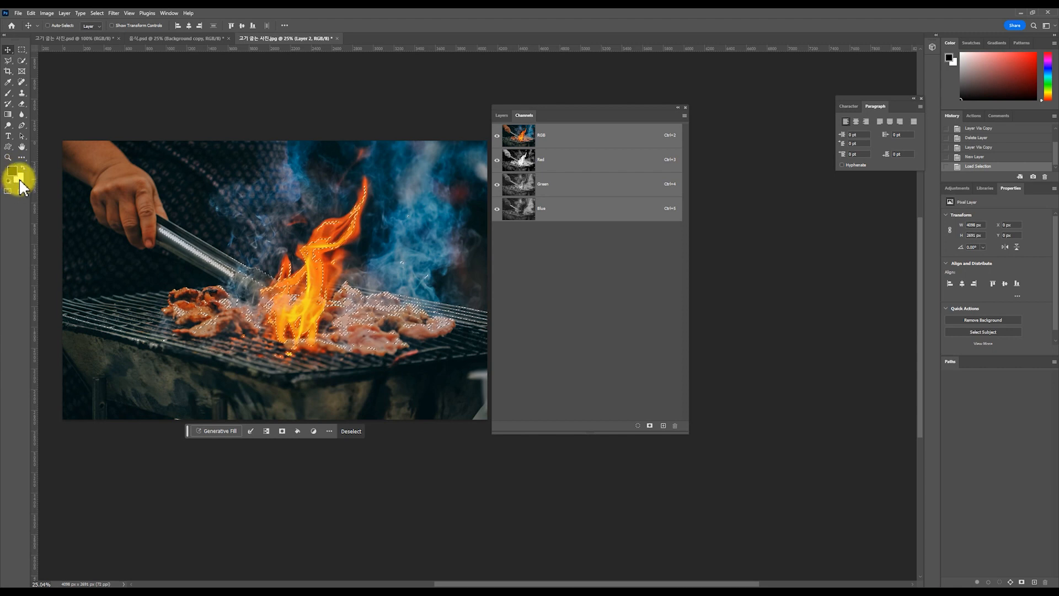
left_click(507, 116)
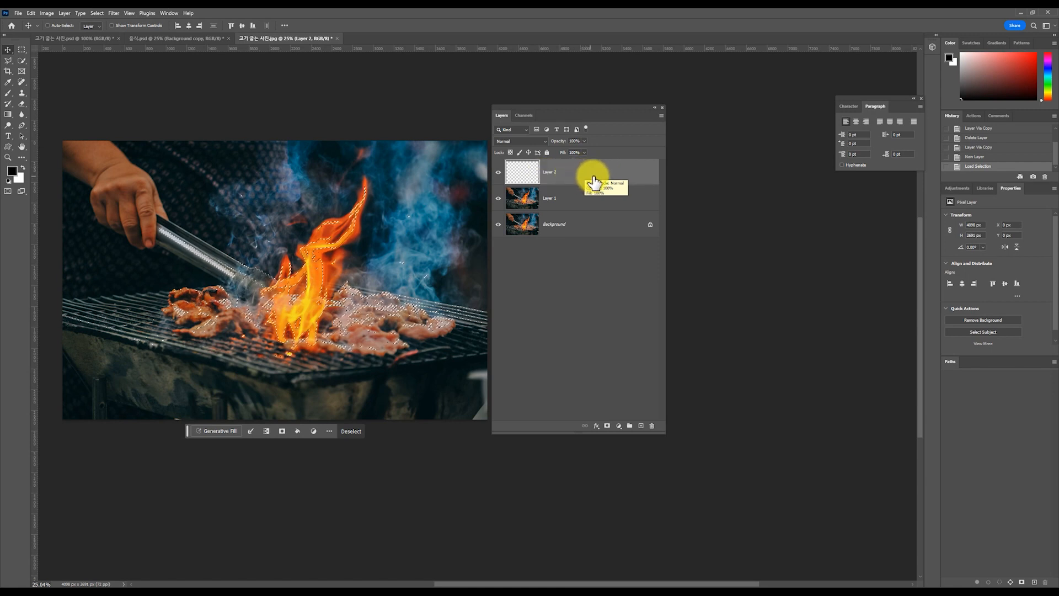
key("ctrl+Delete")
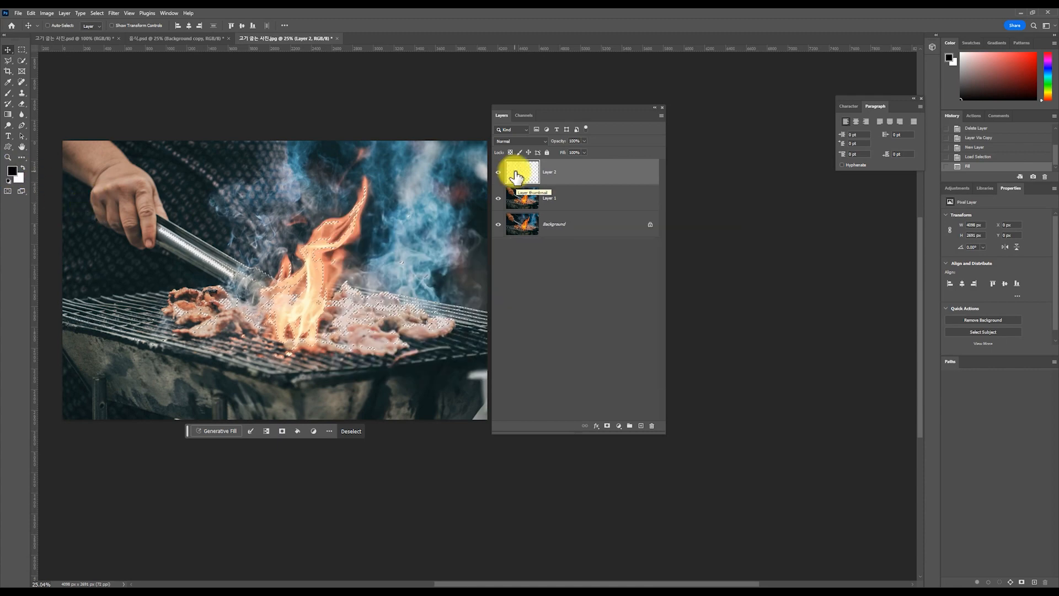
Step: Try filling the selection with a light red background color on Layer 2, and revert to the white fill through the history
left_click(19, 177)
left_click(673, 276)
left_click(789, 256)
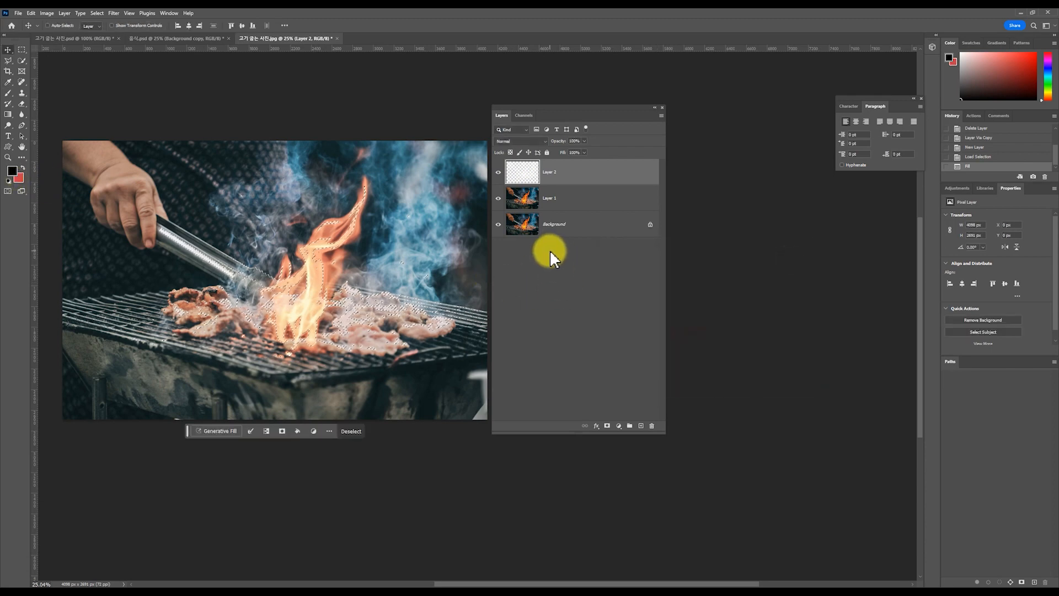
key("ctrl+Delete")
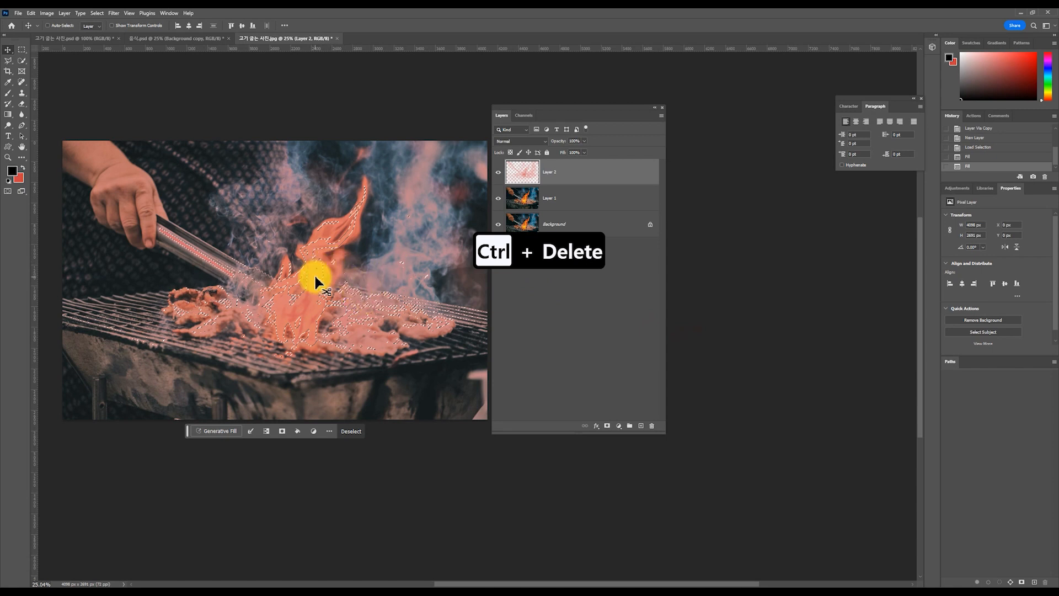
left_click(967, 157)
Step: Deselect the loaded selection and toggle Layer 2 off and on to compare the photo with and without the white fill
left_click(498, 172)
key("ctrl+d")
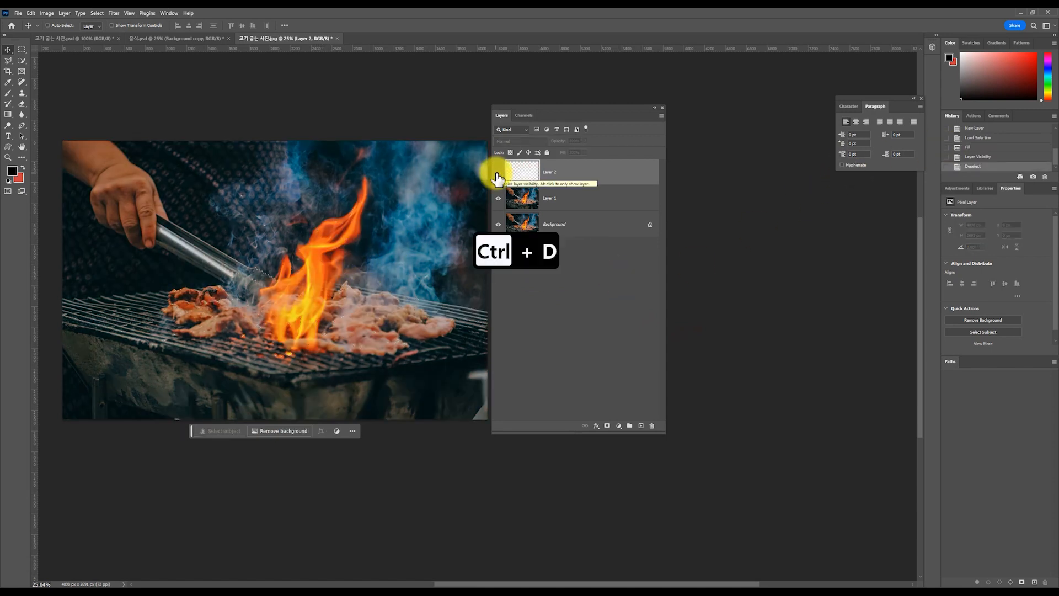
left_click(499, 176)
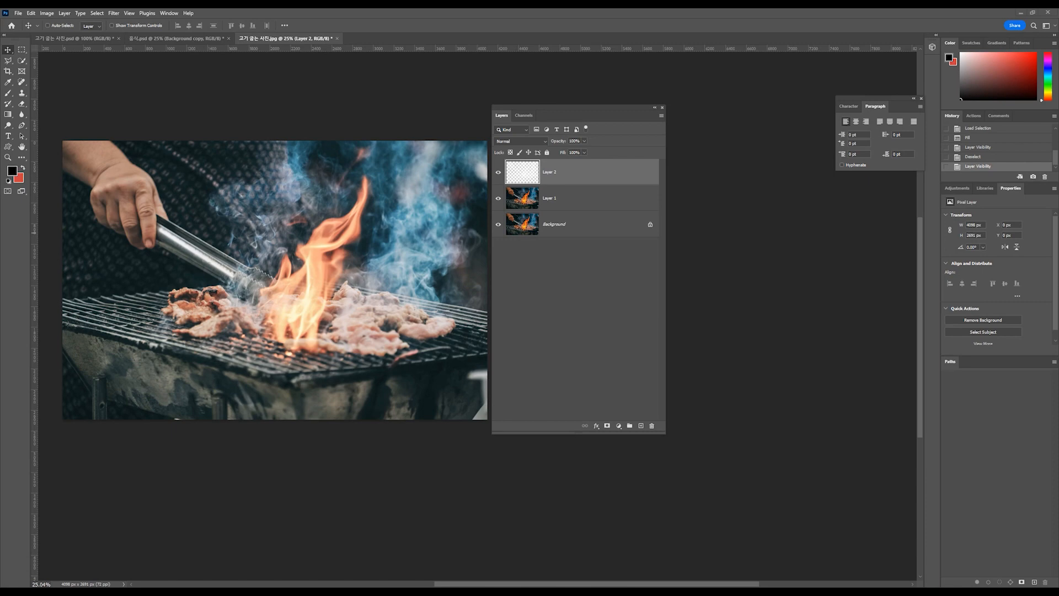
left_click(580, 169)
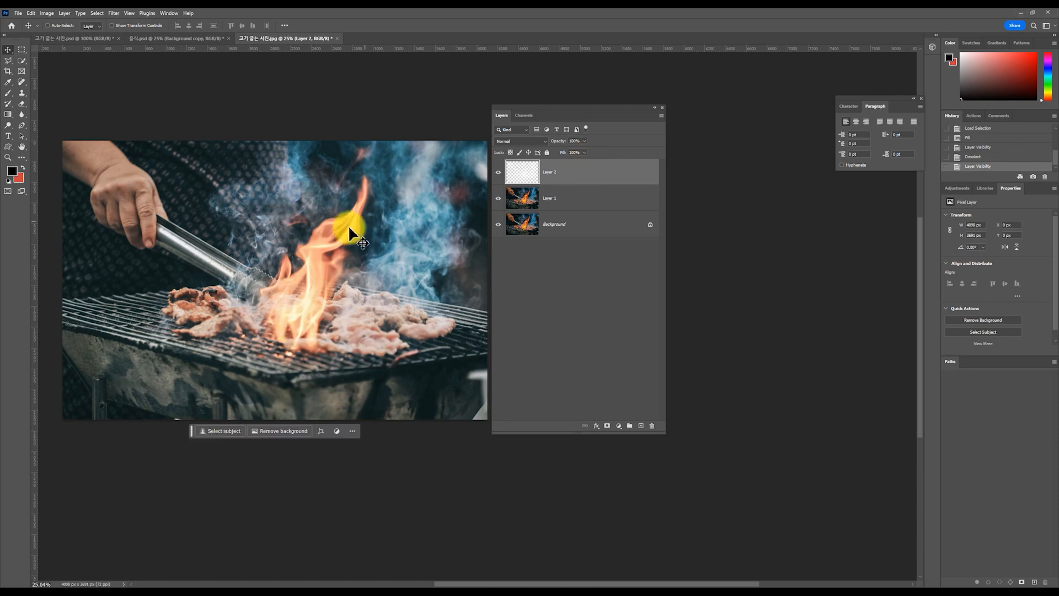
Step: Compare the JPEG's white-filled version with the Curves 1 version in the 고기 굽는 사진.psd document, ending on the JPEG
key("ctrl+Tab")
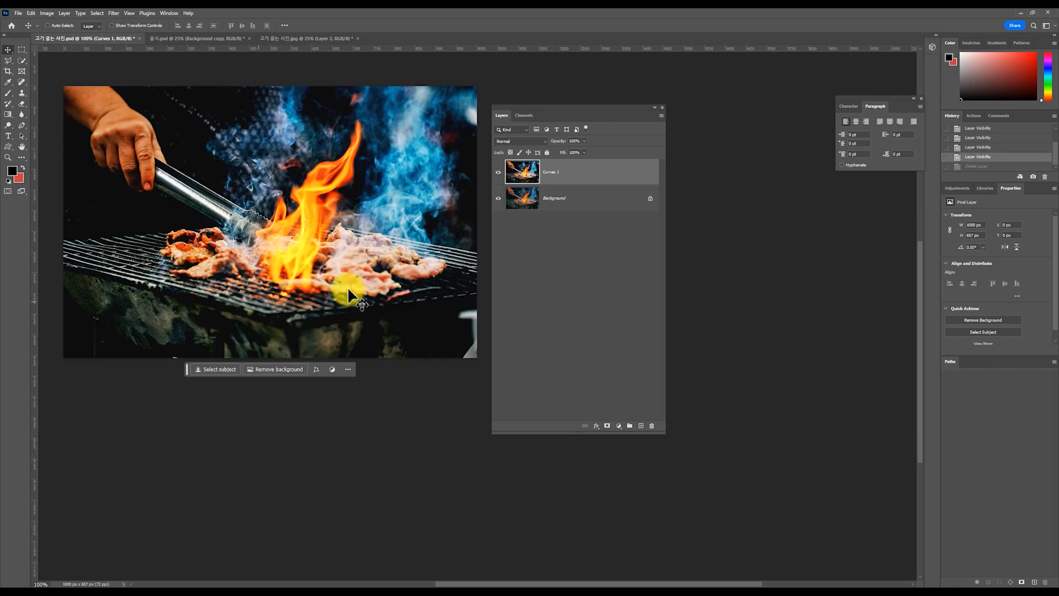
left_click(302, 38)
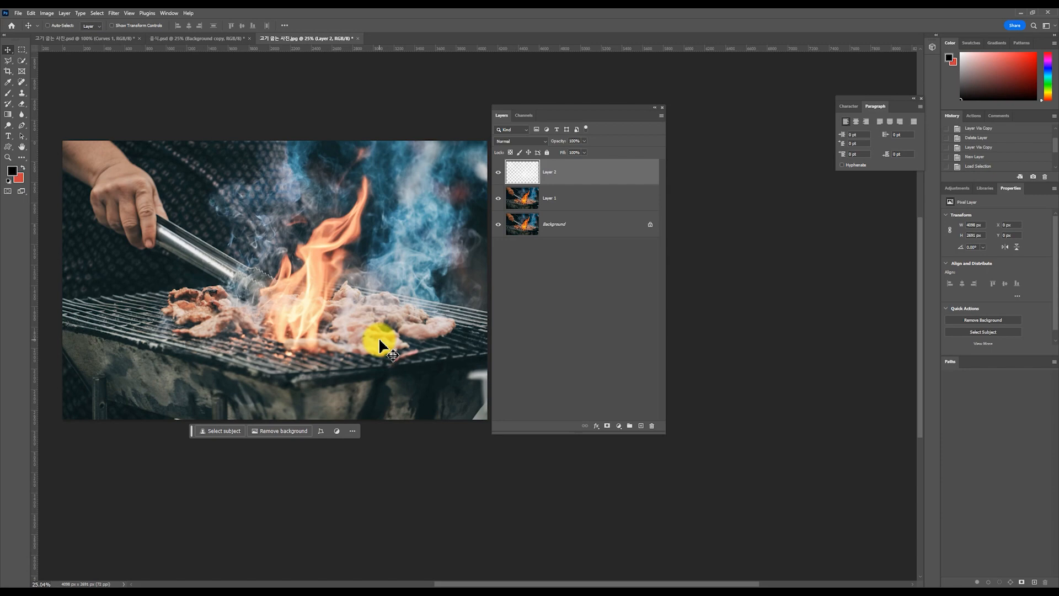
left_click(91, 39)
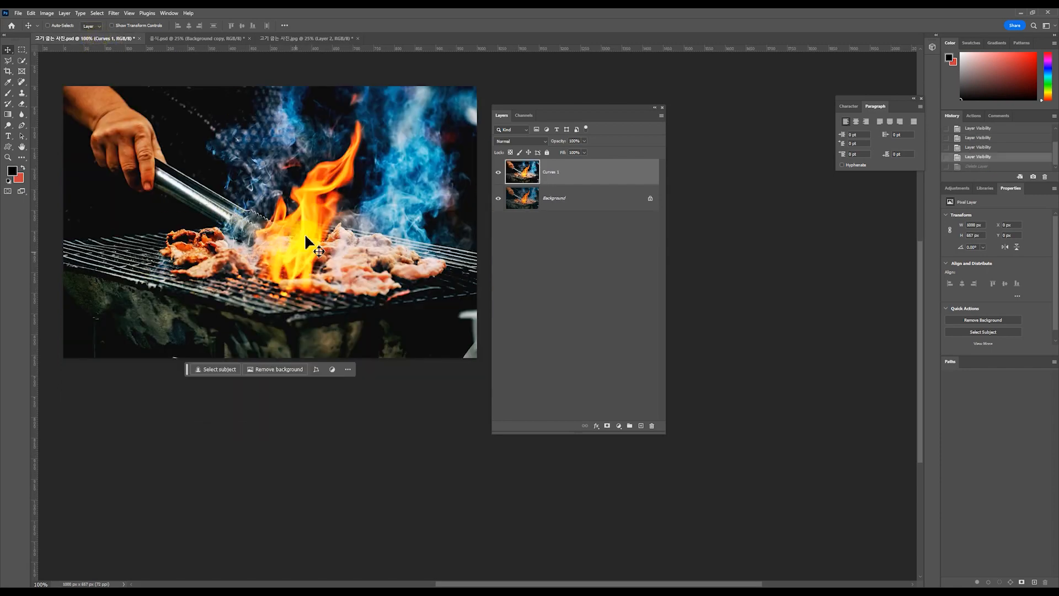
left_click(305, 38)
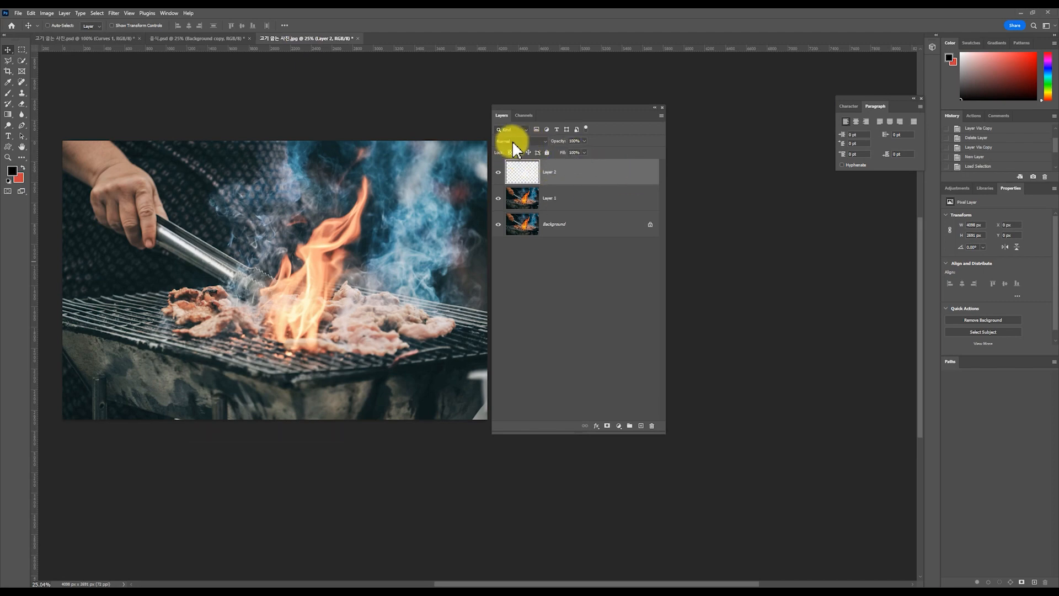
Step: Set Layer 2's blend mode to Soft Light, comparing it with the previous history state and previewing Overlay before keeping Soft Light
left_click(545, 142)
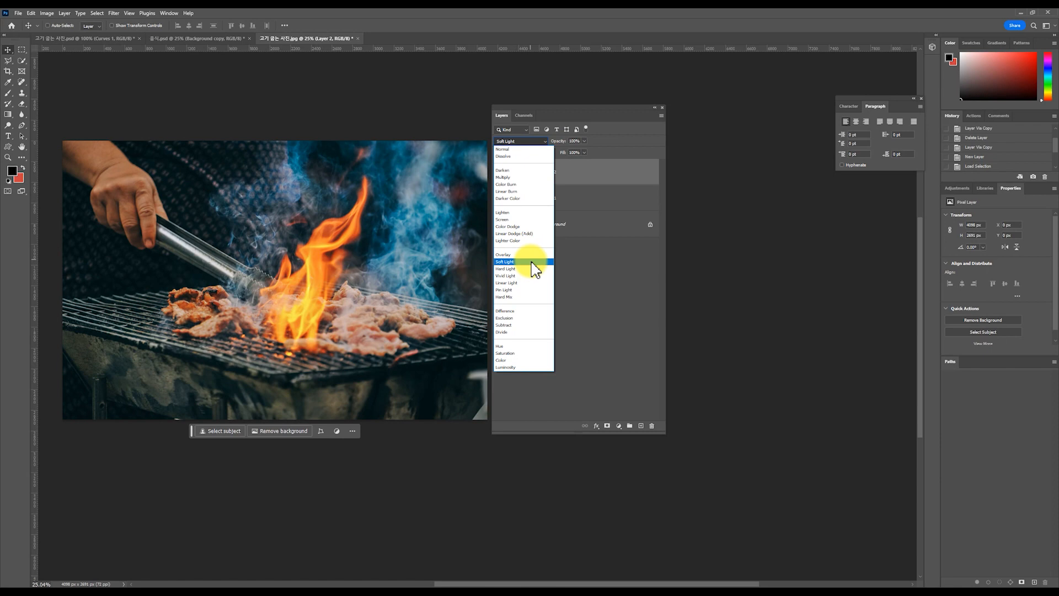
left_click(533, 263)
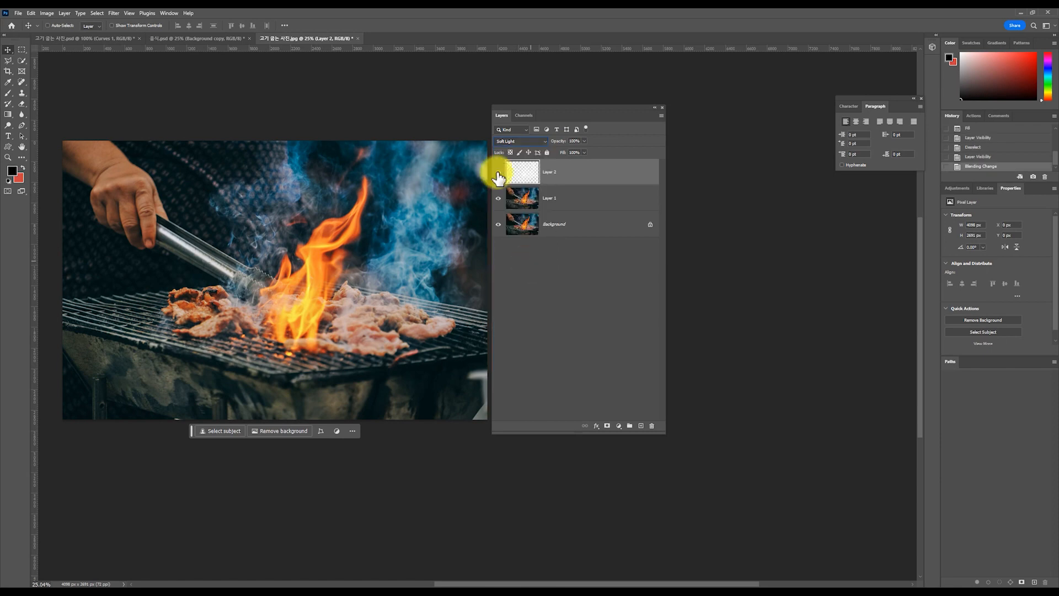
left_click(972, 157)
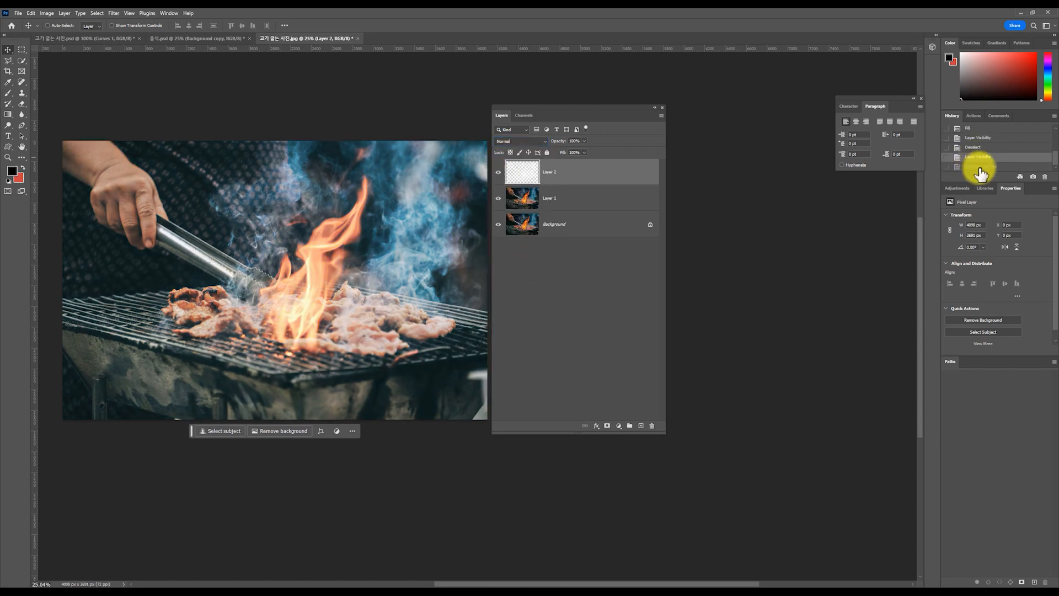
left_click(979, 166)
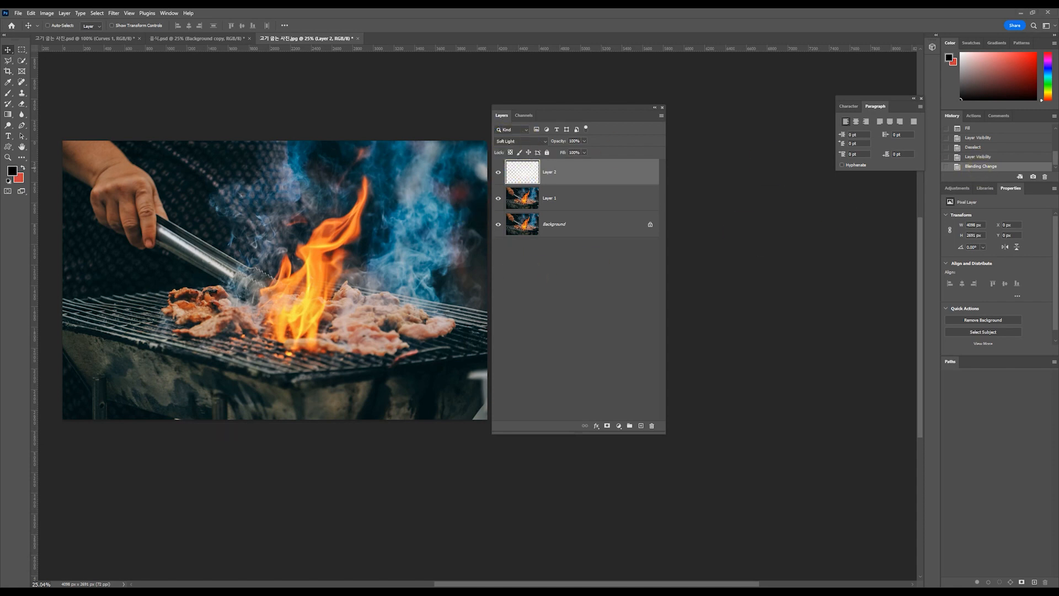
left_click(543, 141)
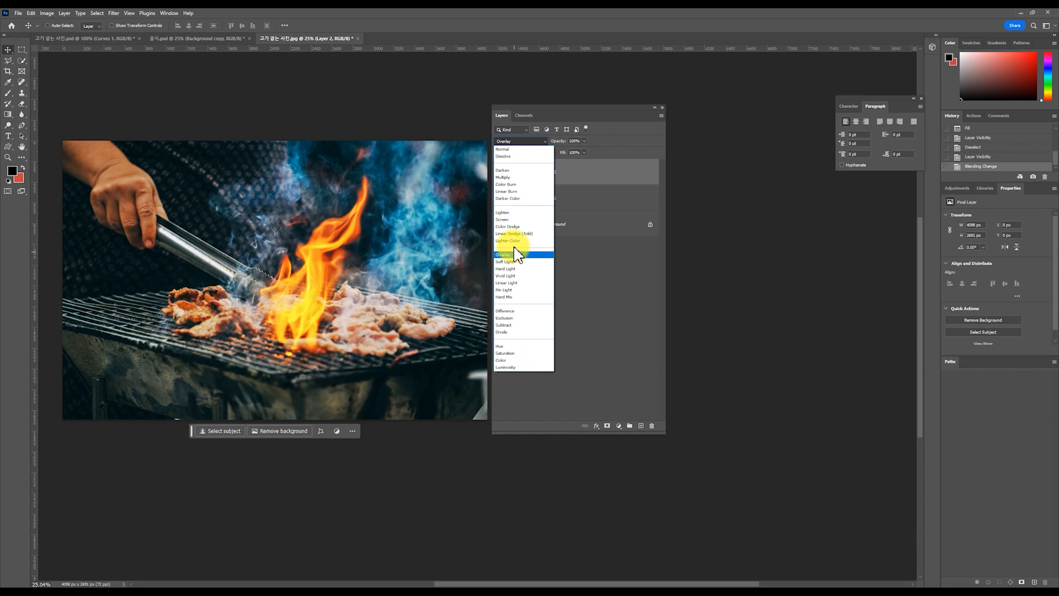
left_click(516, 261)
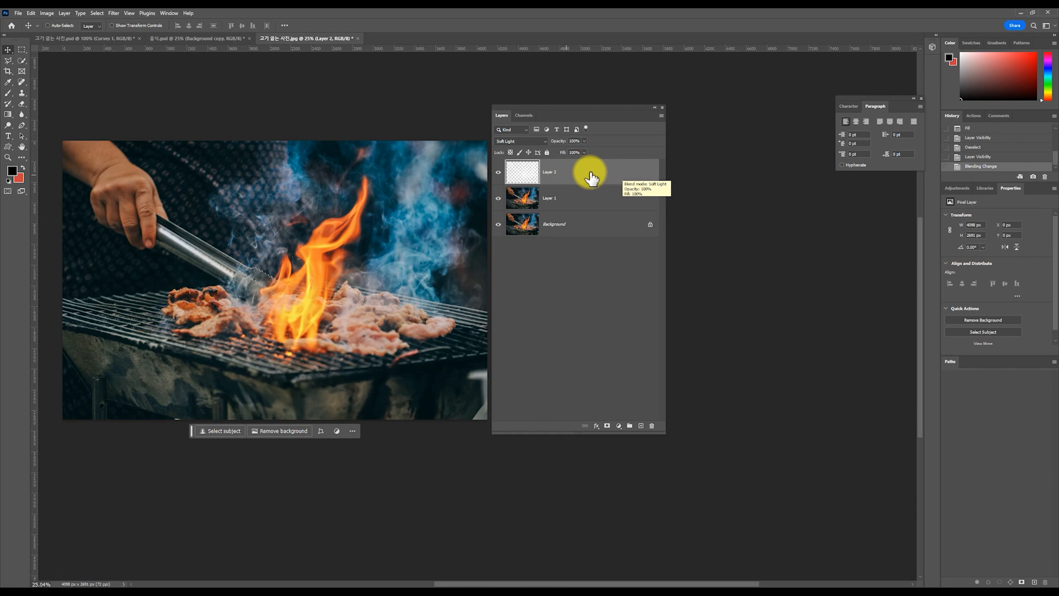
Step: Merge Layer 2 with Layer 1 and duplicate the merged layer
key("shift")
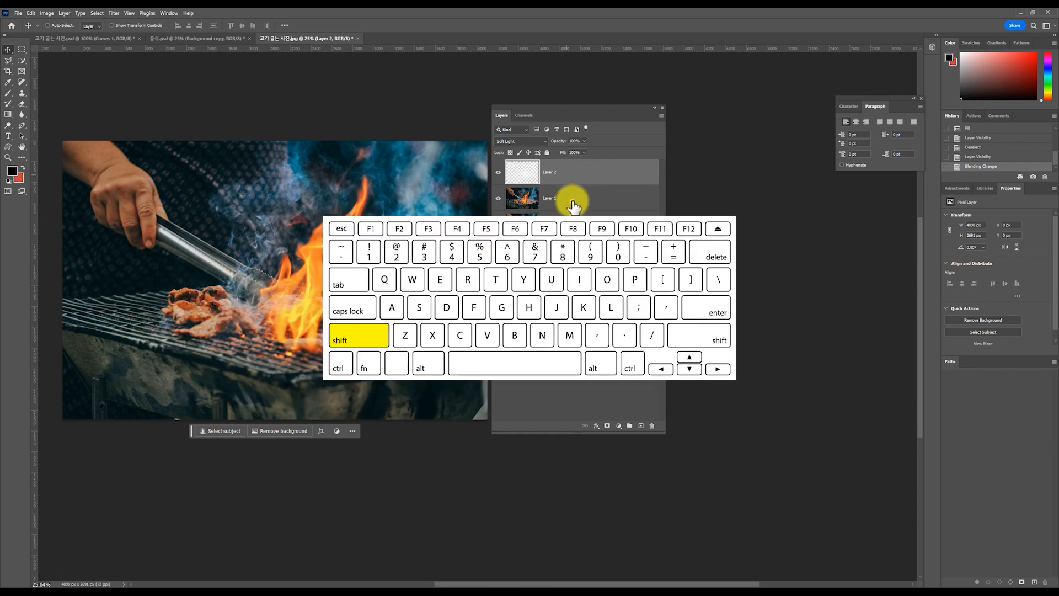
left_click(572, 204, "shift")
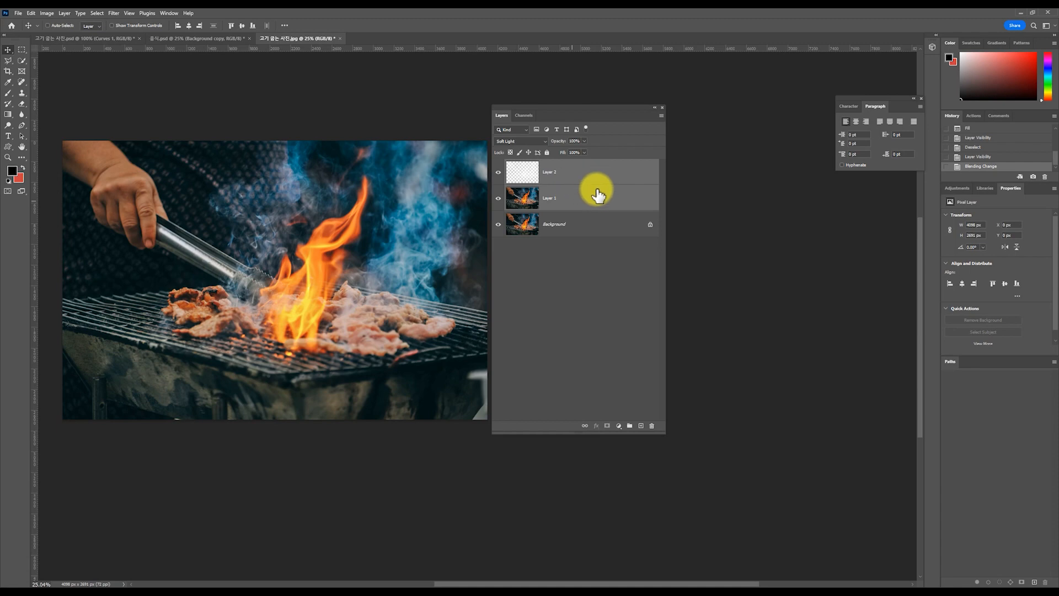
key("ctrl+e")
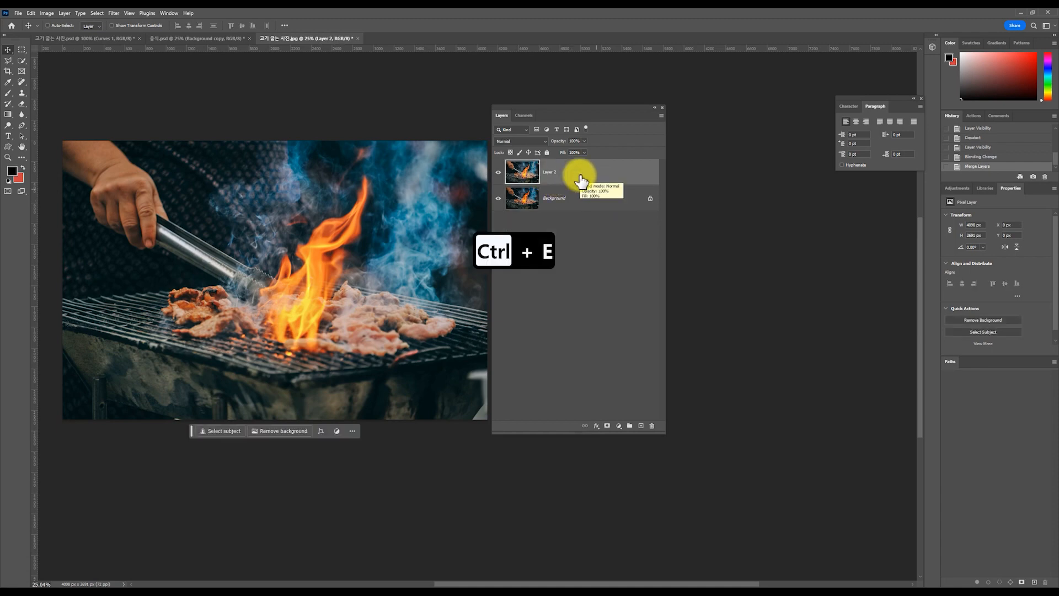
key("ctrl+j")
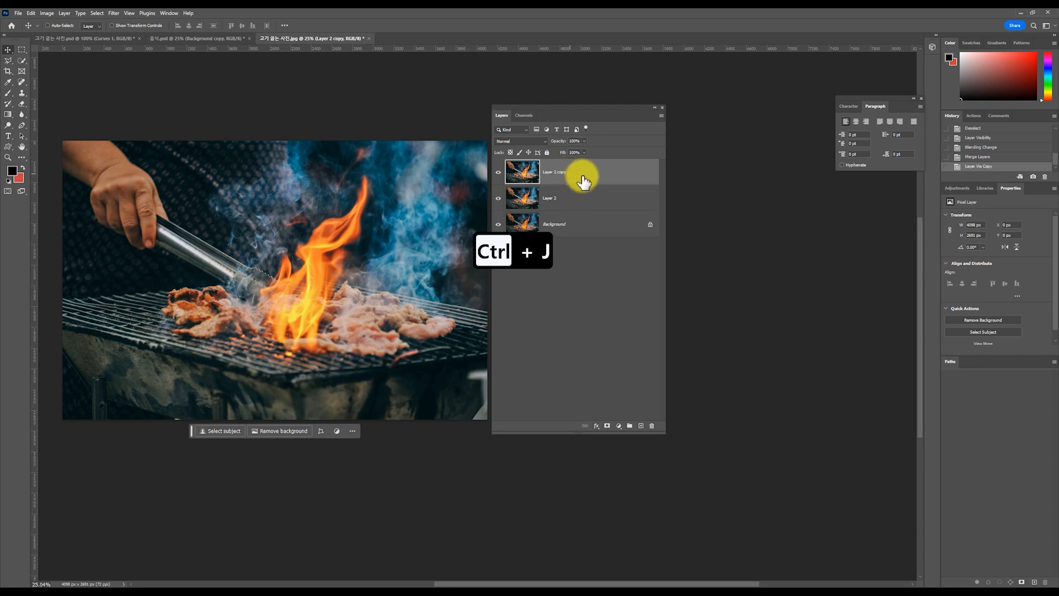
Step: Apply a Gaussian Blur with a 1.6-pixel radius to Layer 2 copy, previewing stronger radii first, and compare the photo with and without the layer
left_click(113, 13)
mouse_move(207, 107)
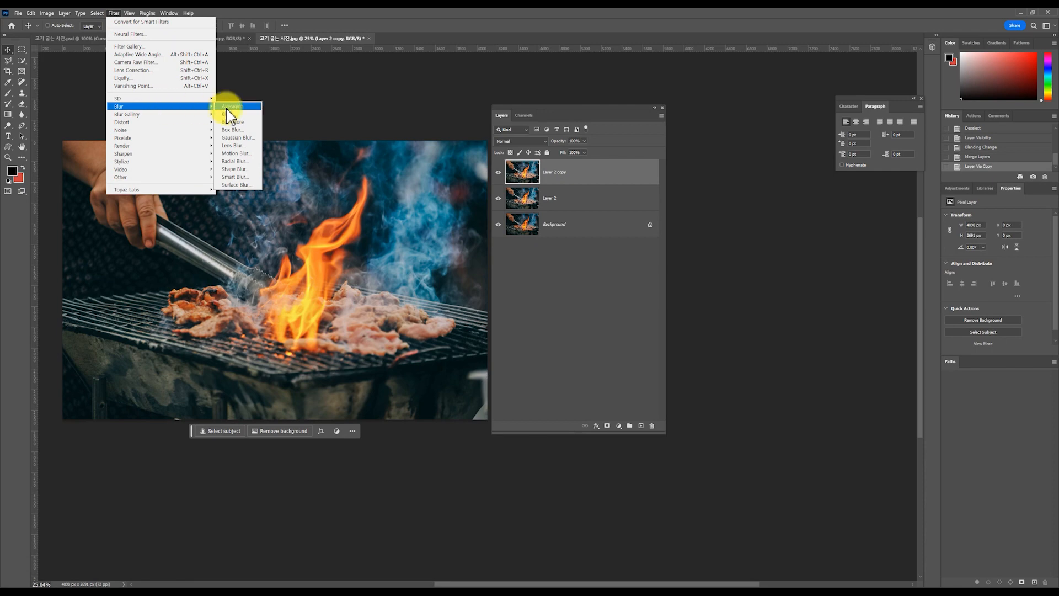
left_click(243, 138)
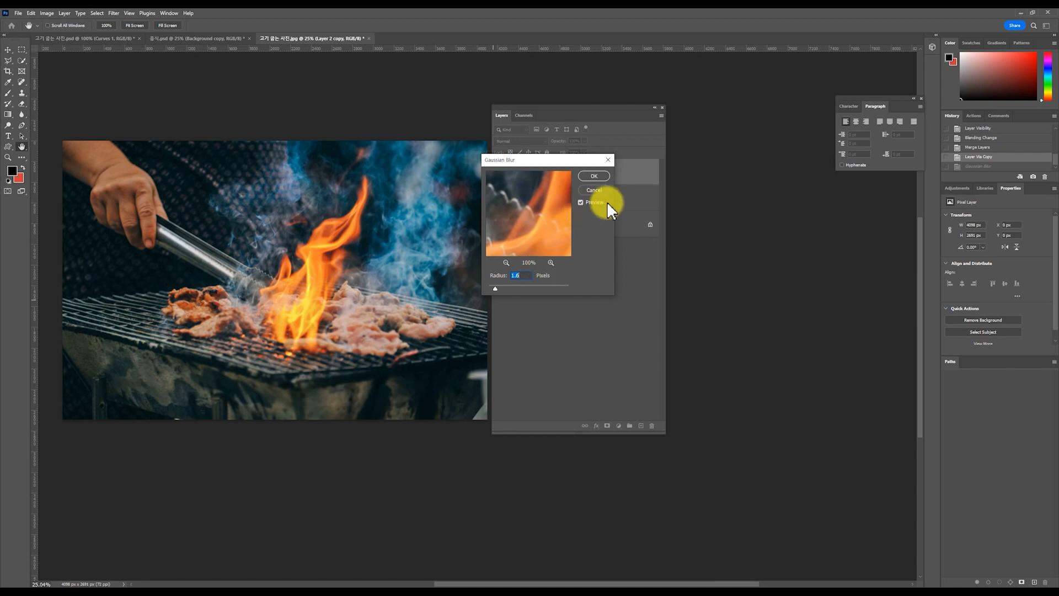
left_click_drag(496, 288, 568, 287)
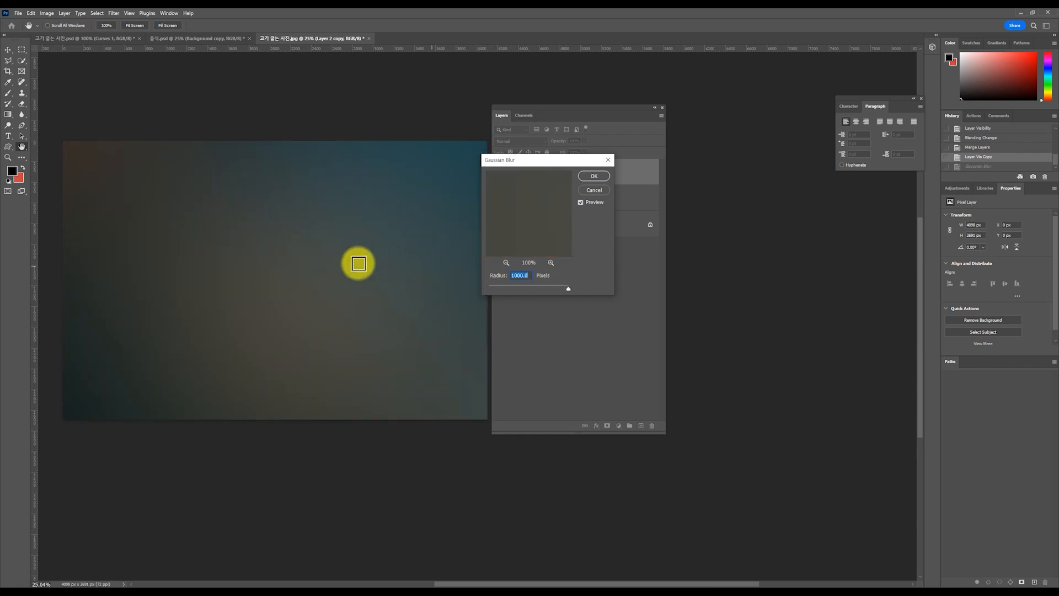
left_click_drag(568, 288, 534, 287)
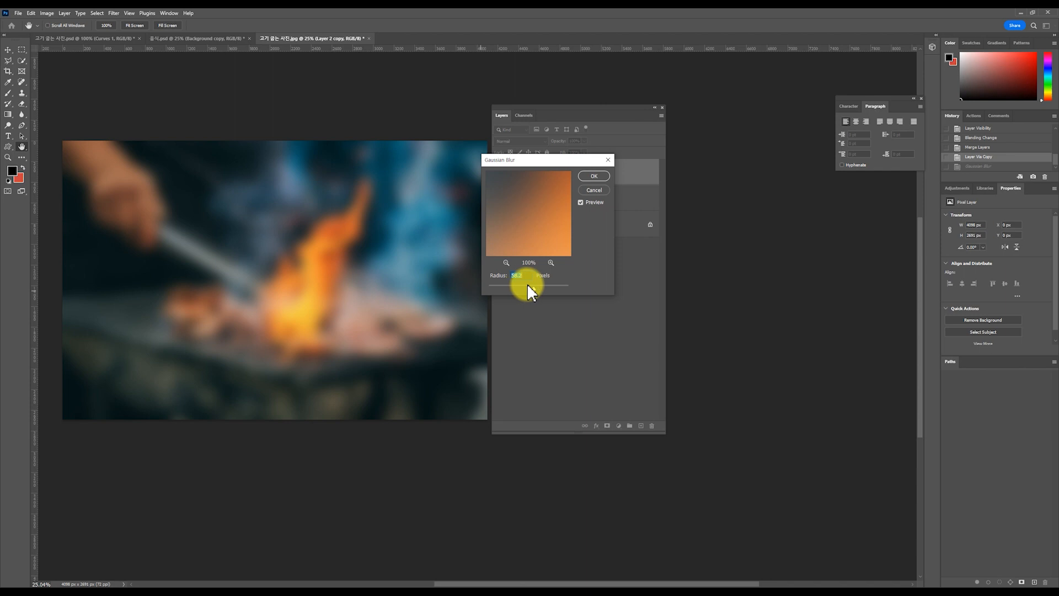
type("1.6")
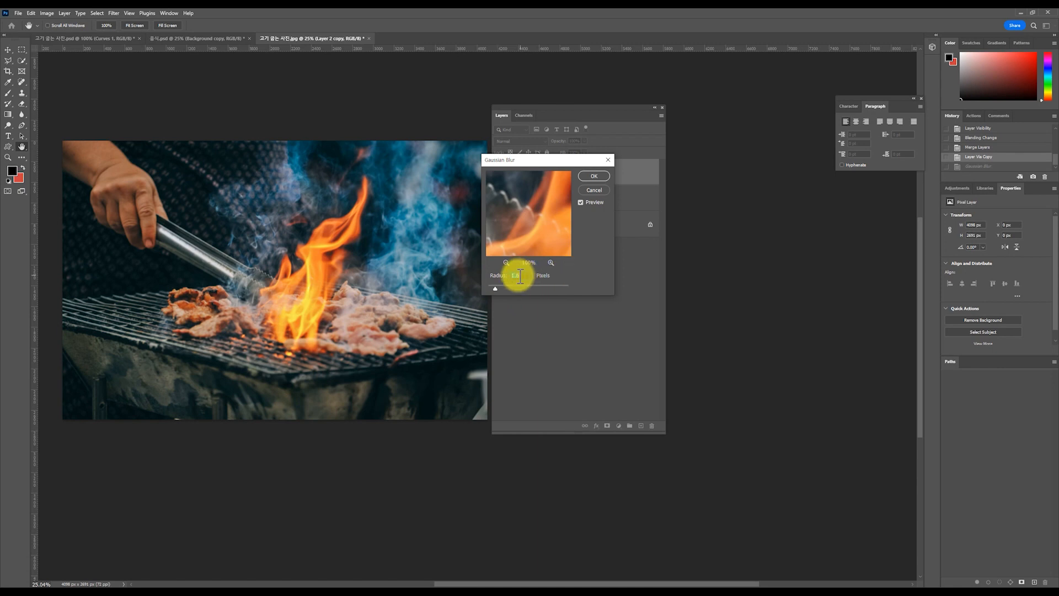
key("Down")
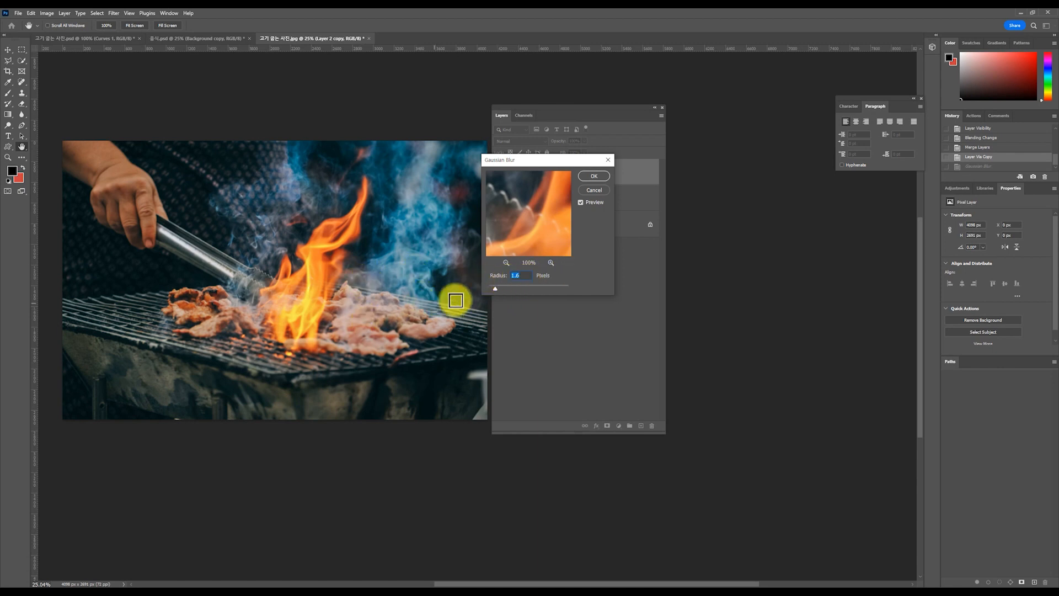
left_click(595, 175)
left_click(498, 173)
left_click(499, 173)
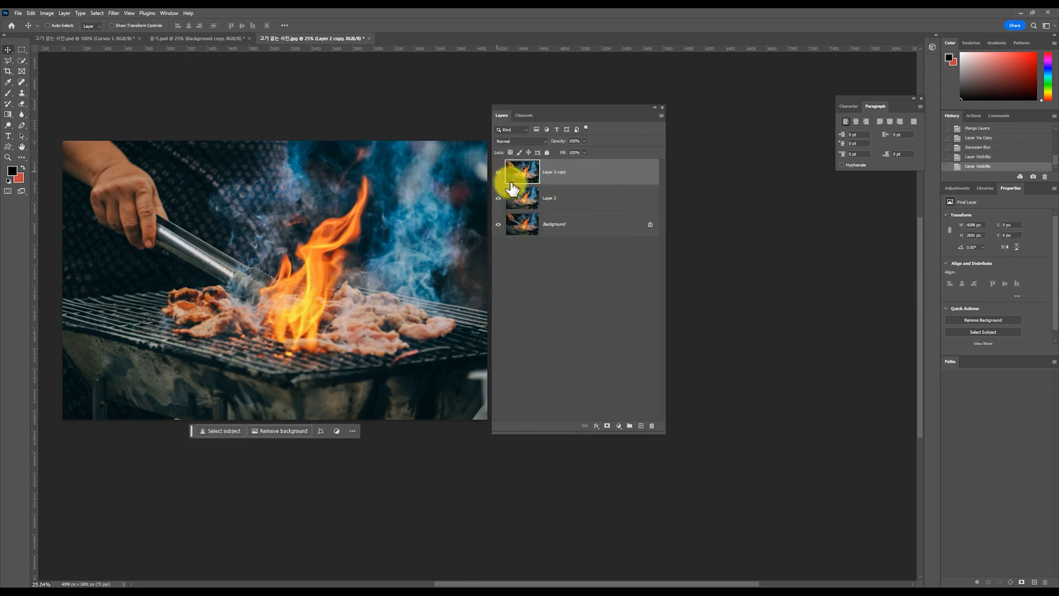
Step: Set Layer 2 copy's blend mode to Soft Light, compare with the layer hidden, and preview Overlay before keeping Soft Light
left_click(522, 142)
left_click(532, 266)
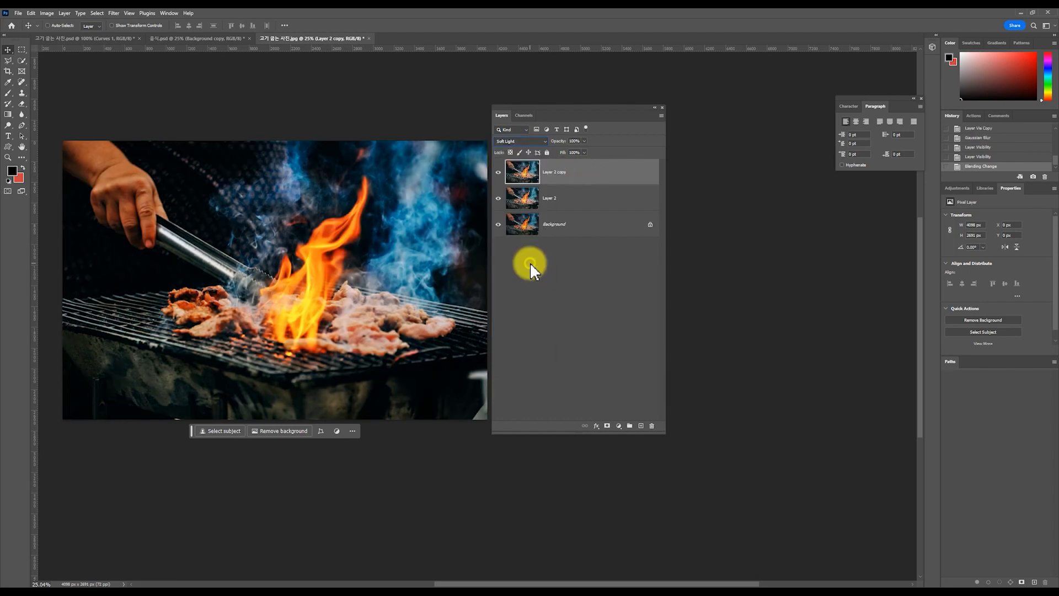
left_click(498, 173)
left_click(499, 173)
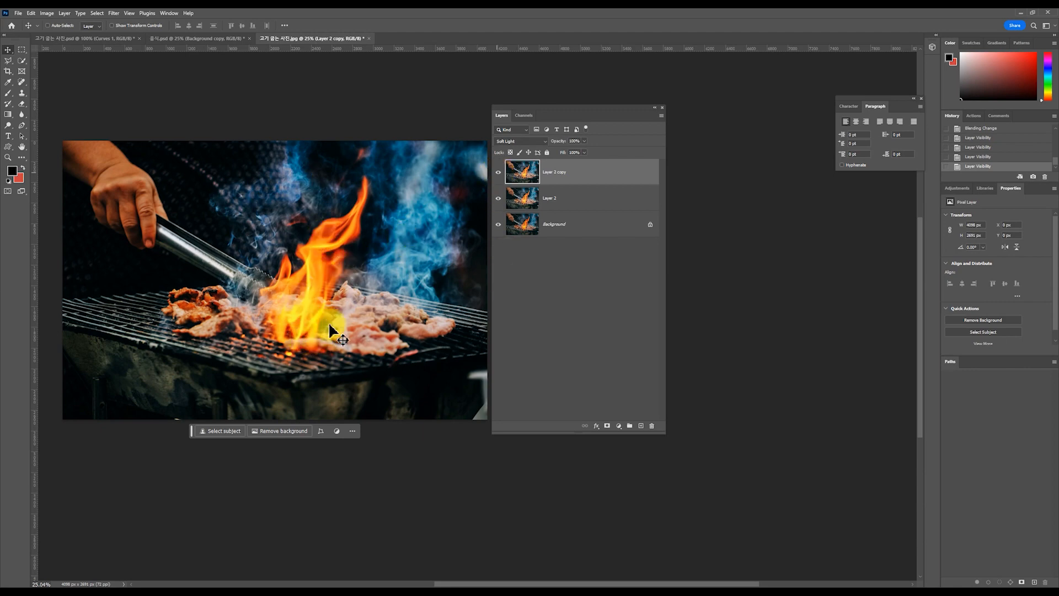
left_click(540, 143)
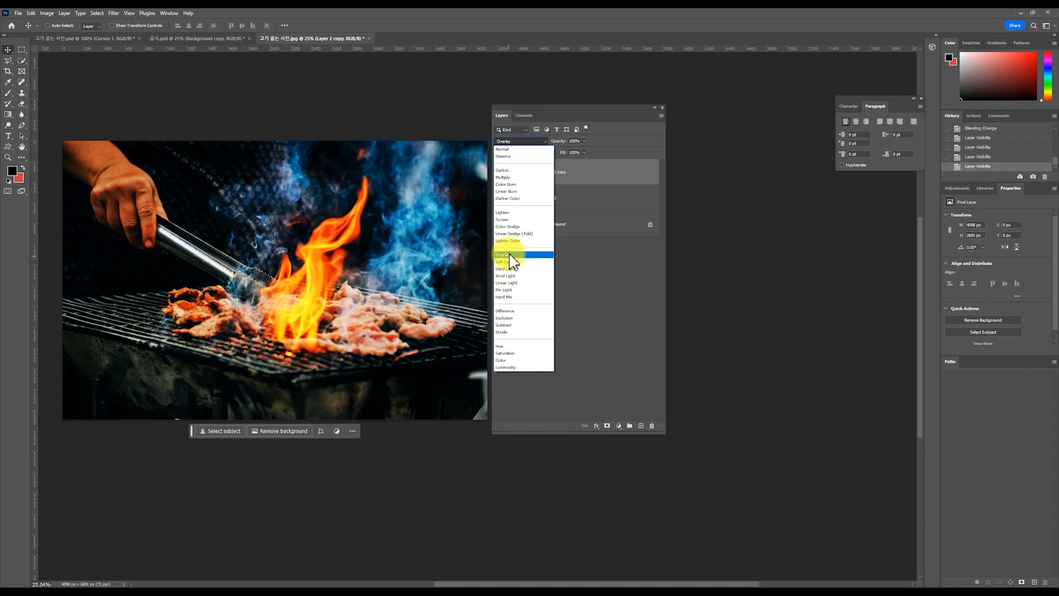
left_click(612, 275)
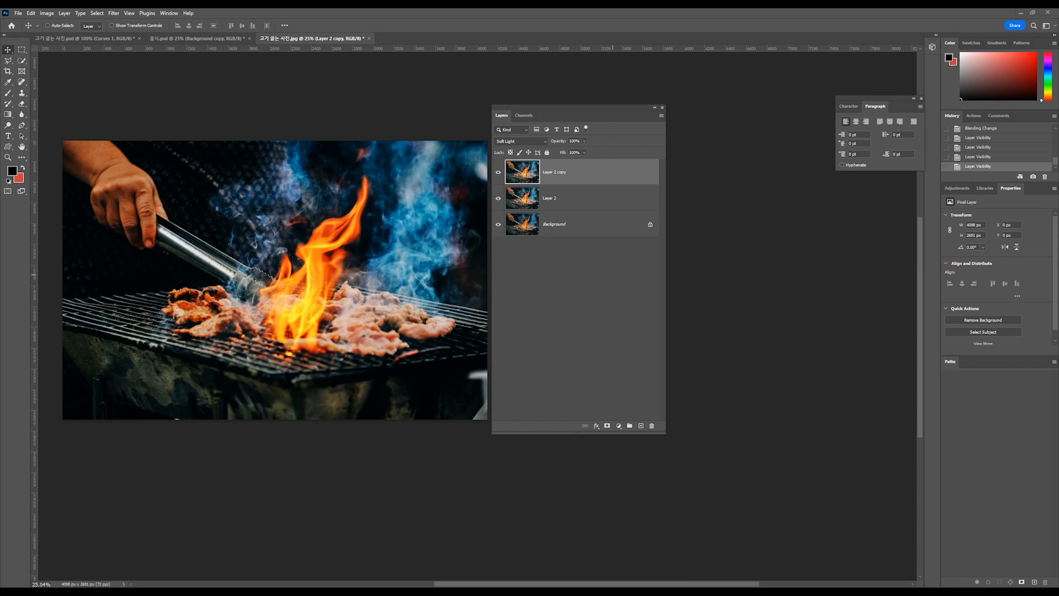
Step: Merge Layer 2 copy with Layer 2 into a single layer above the Background
left_click(590, 174)
key("shift")
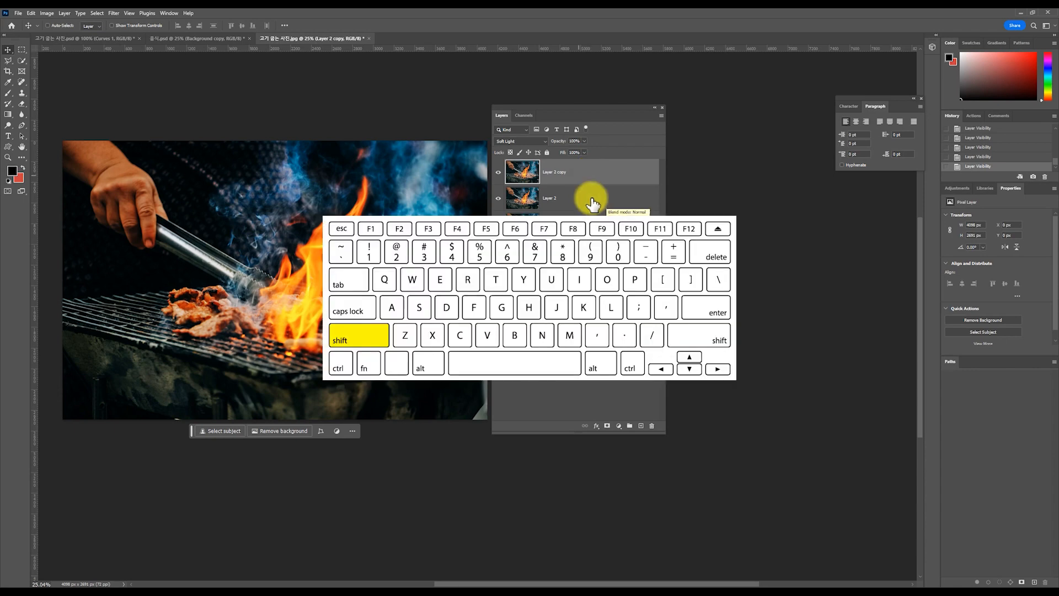
left_click(589, 200, "shift")
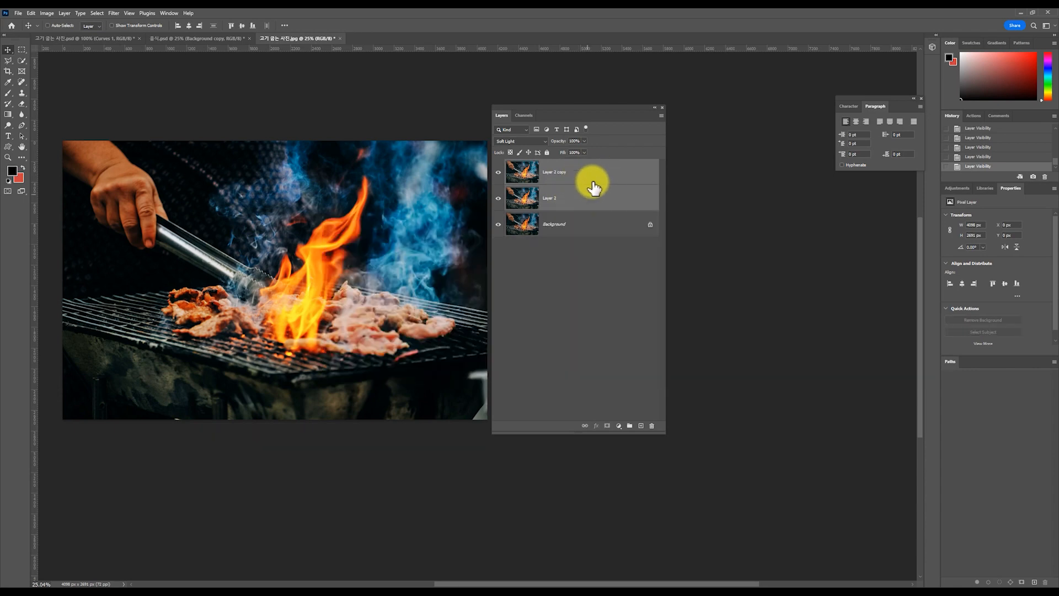
key("ctrl+e")
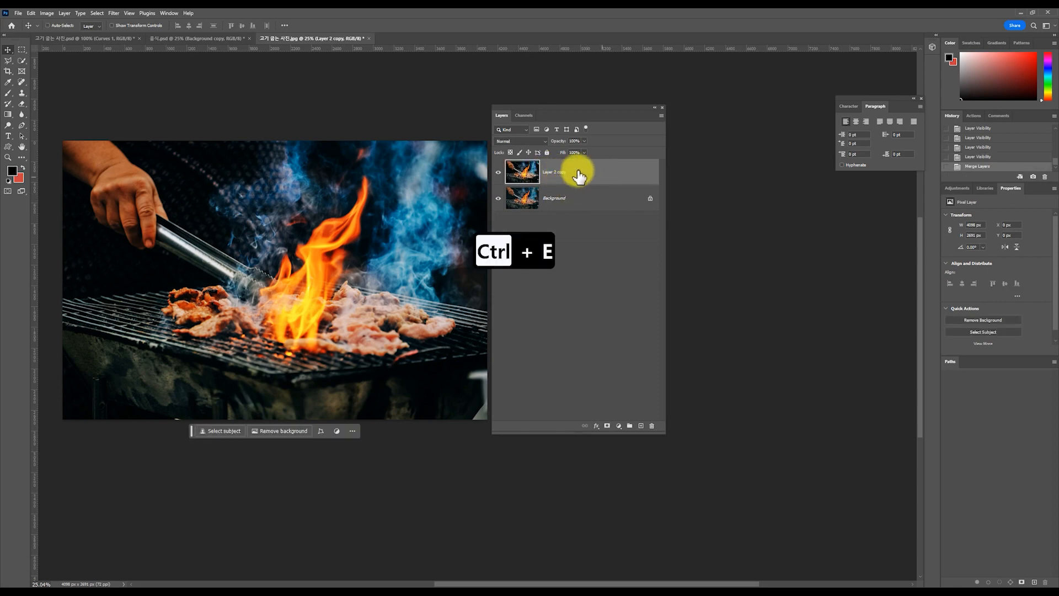
key("ctrl+m")
left_click_drag(485, 299, 502, 292)
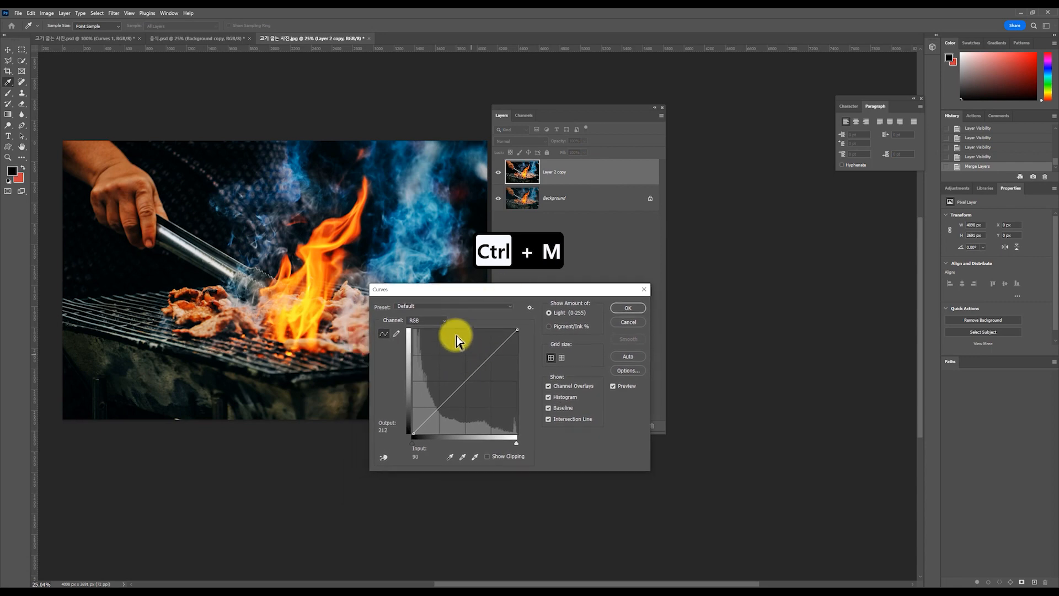
left_click(629, 322)
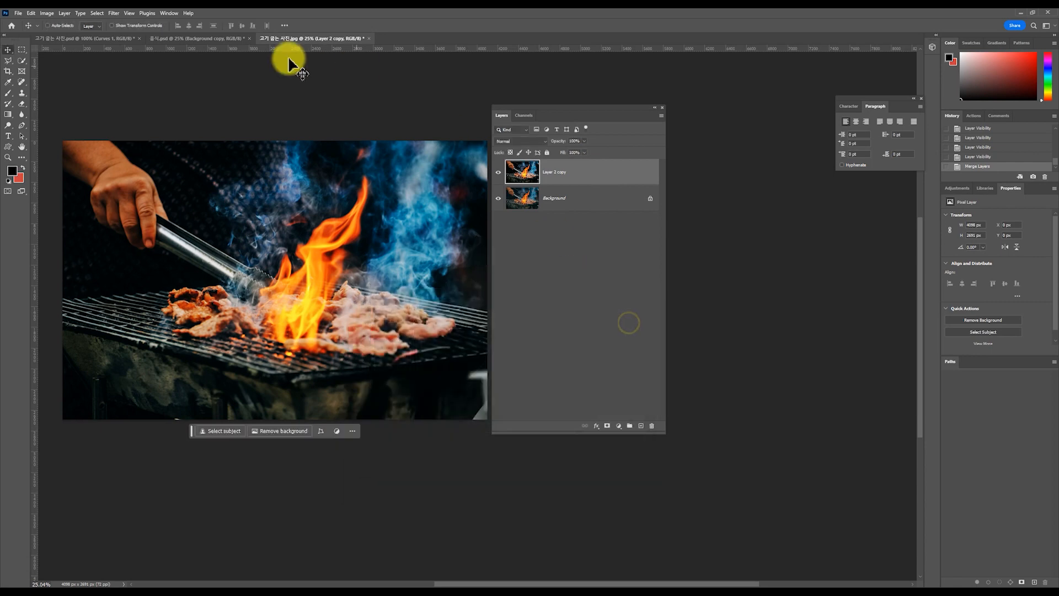
Step: Open the Curves adjustment for the merged Layer 2 copy and reposition its dialog
left_click(47, 13)
mouse_move(72, 41)
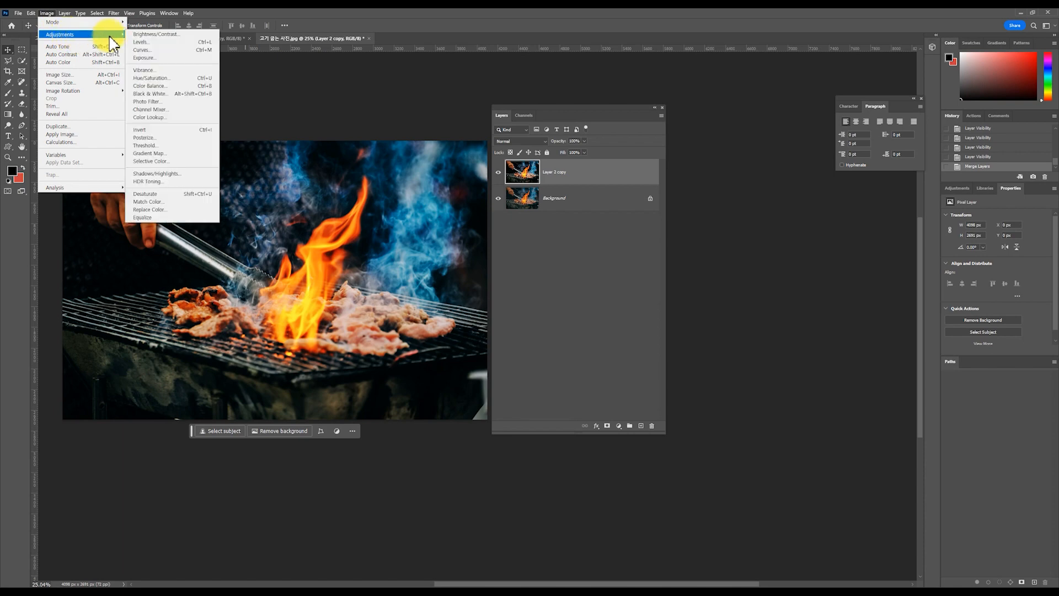
left_click(152, 50)
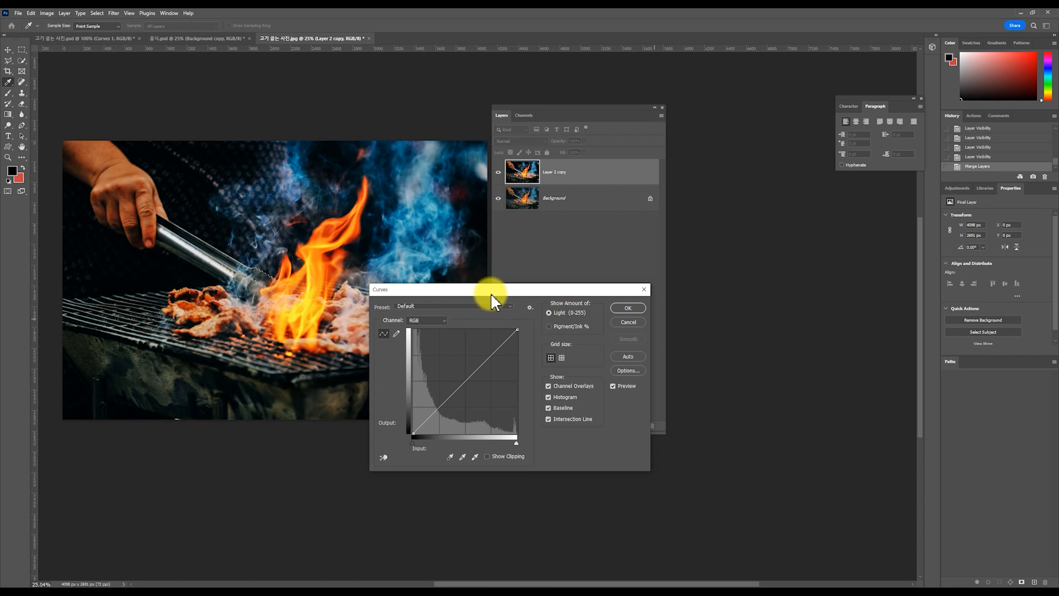
left_click_drag(491, 293, 486, 289)
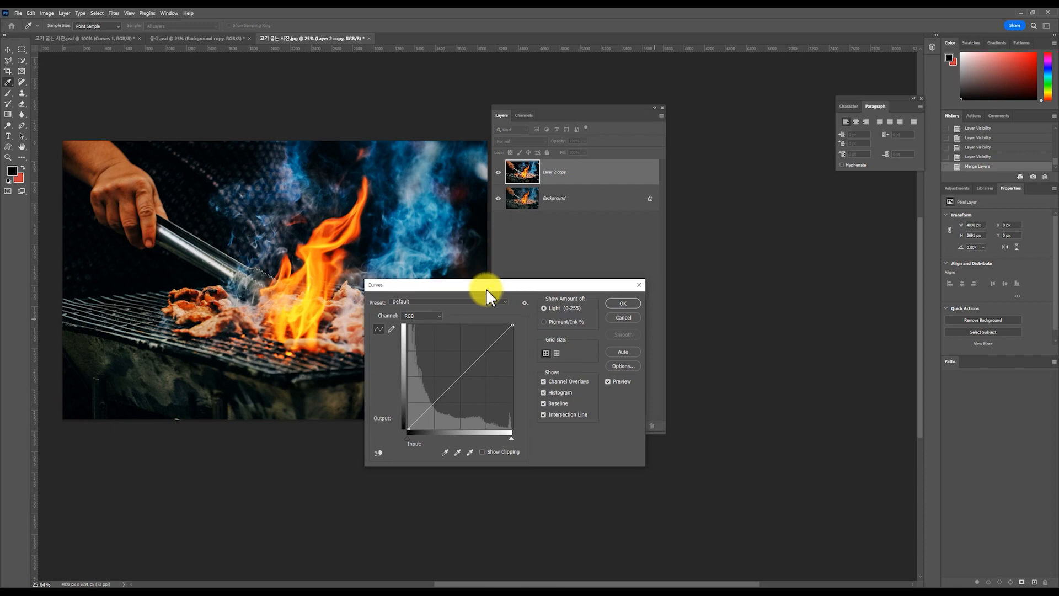
left_click_drag(487, 292, 500, 290)
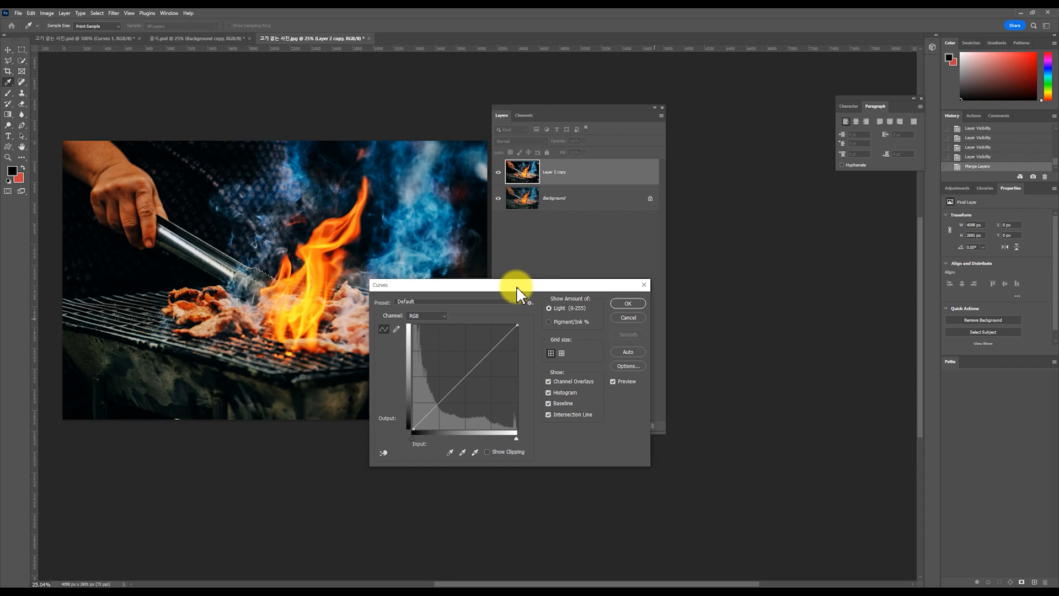
left_click_drag(492, 287, 495, 271)
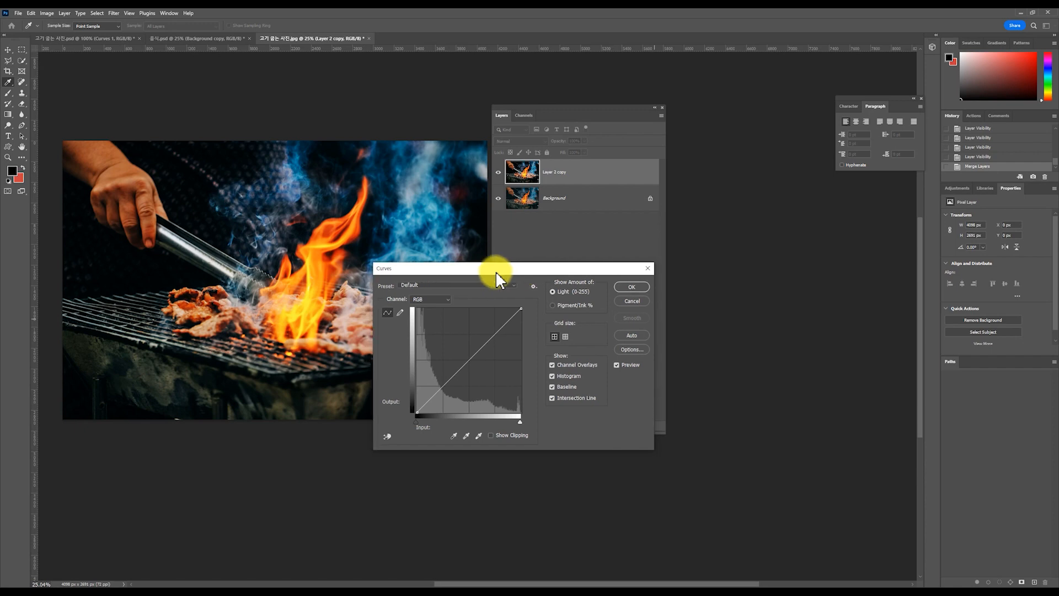
Step: Try brightened RGB curves and the Auto correction in Curves, resetting the adjustment to its original state after the attempts
left_click_drag(483, 354, 453, 349)
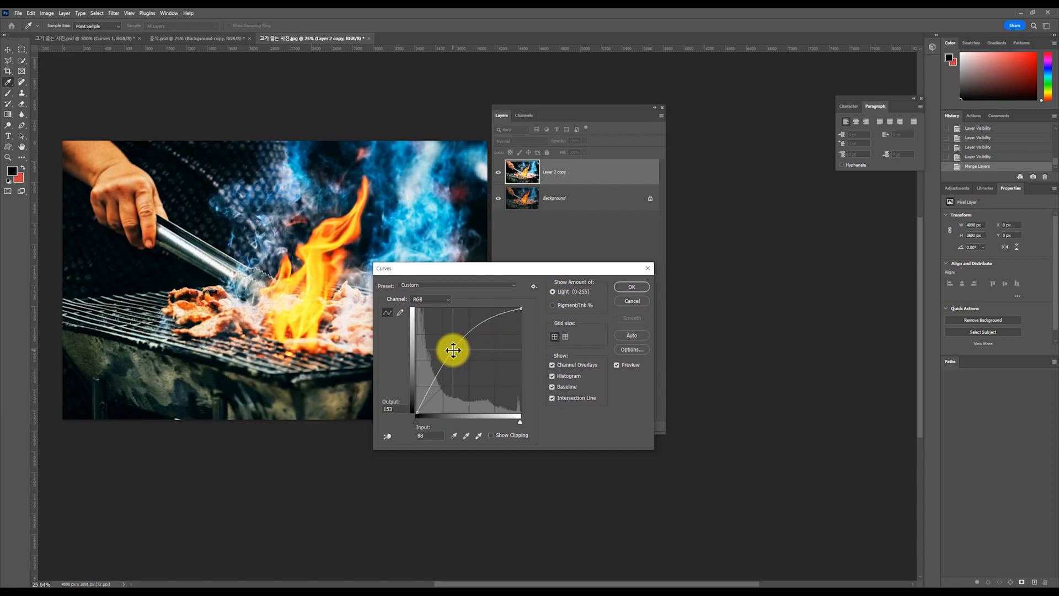
left_click(627, 302, "alt")
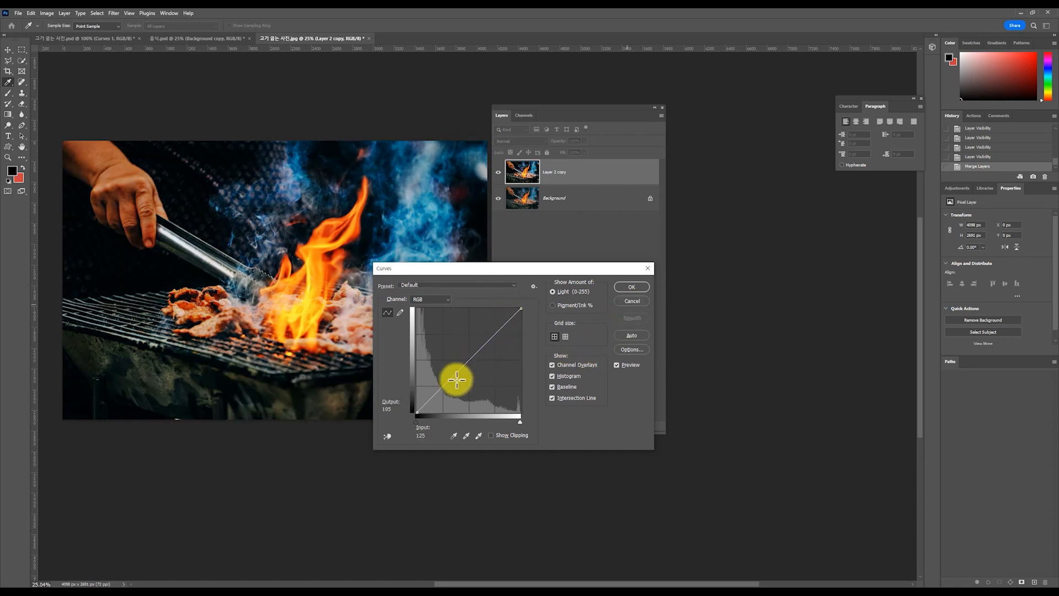
mouse_move(470, 355)
left_mouse_down()
mouse_move(454, 345)
mouse_move(473, 365)
mouse_move(447, 343)
mouse_move(484, 383)
mouse_move(461, 357)
left_mouse_up()
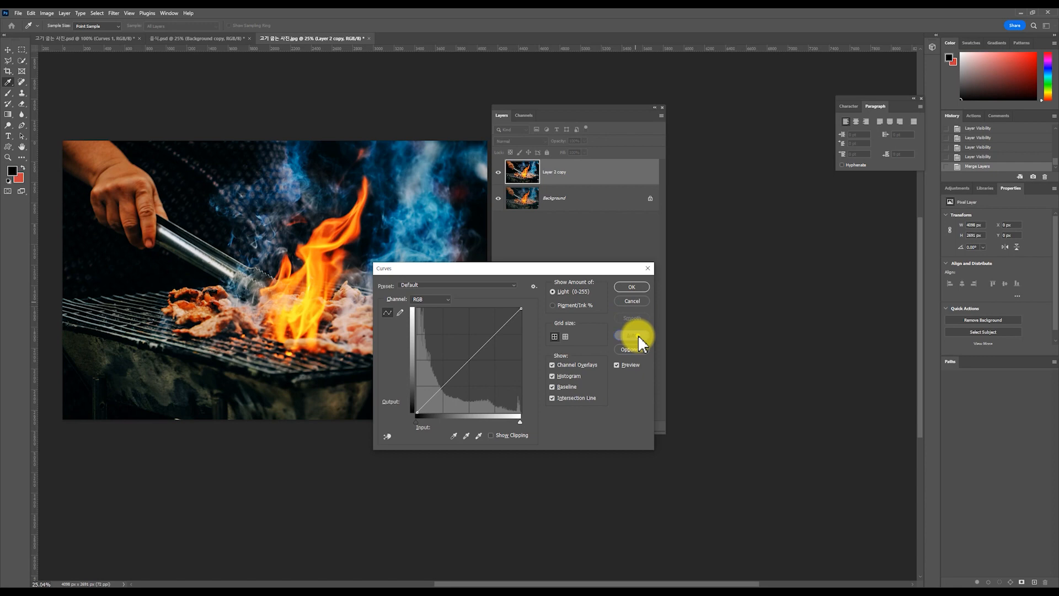
left_click(638, 335)
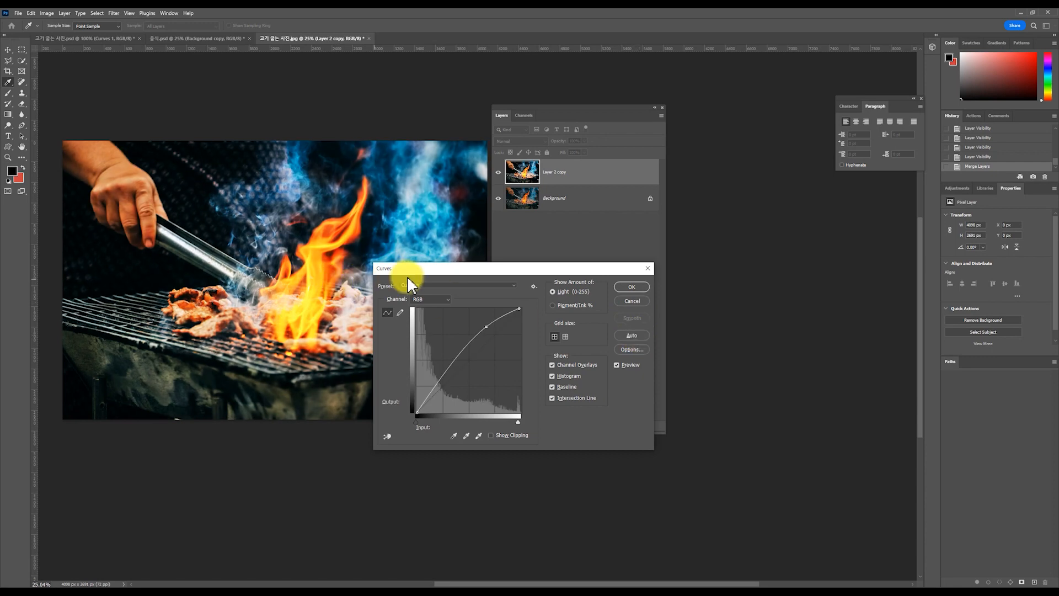
key("alt")
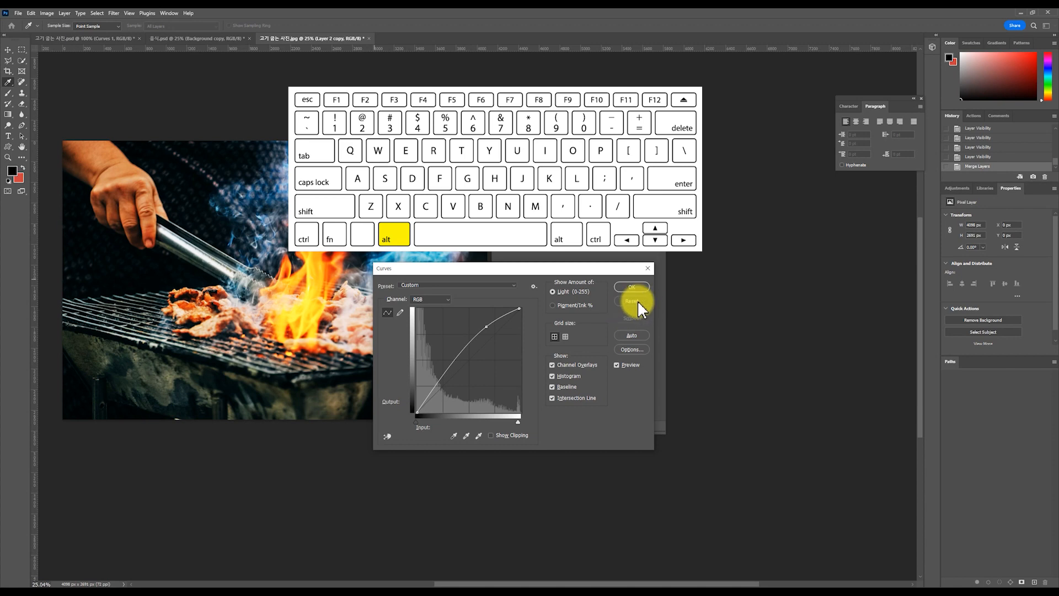
left_click(638, 300, "alt")
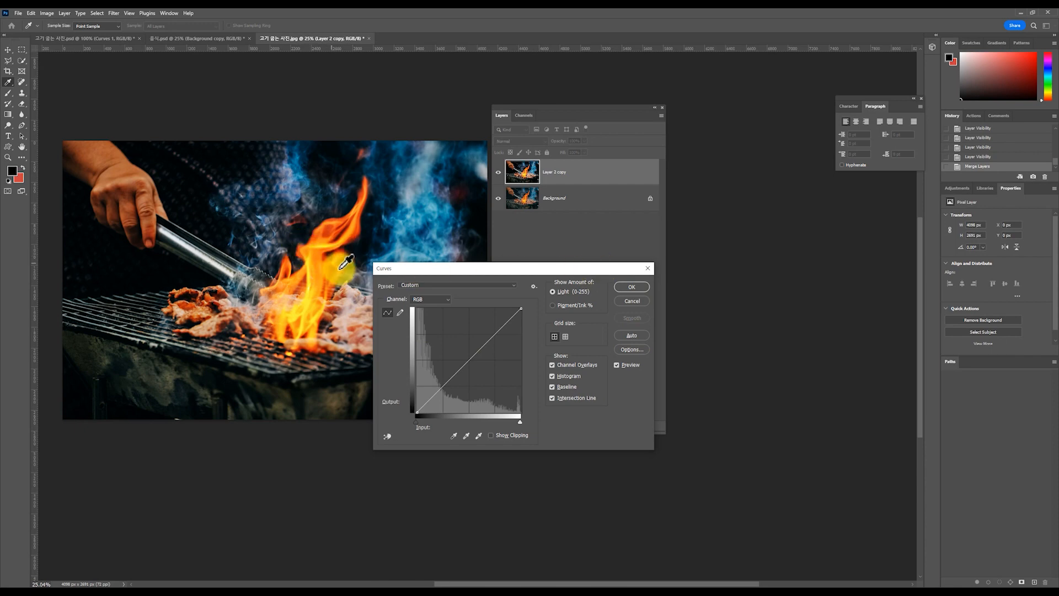
Step: Raise the RGB curve's midtones with a point at input 103 and output 143, and apply the adjustment
left_click_drag(471, 359, 458, 354)
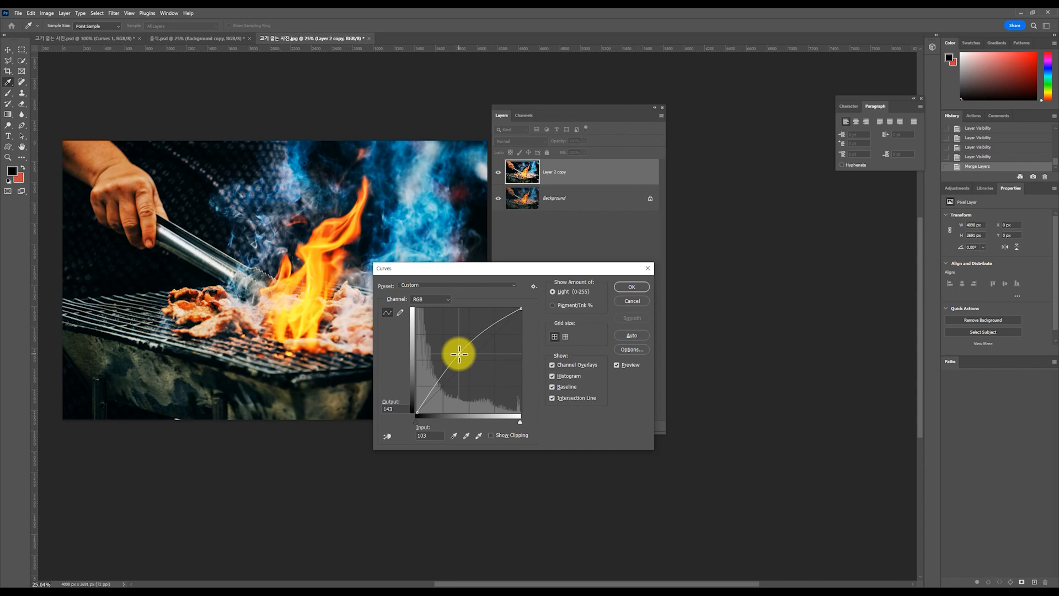
left_click(632, 286)
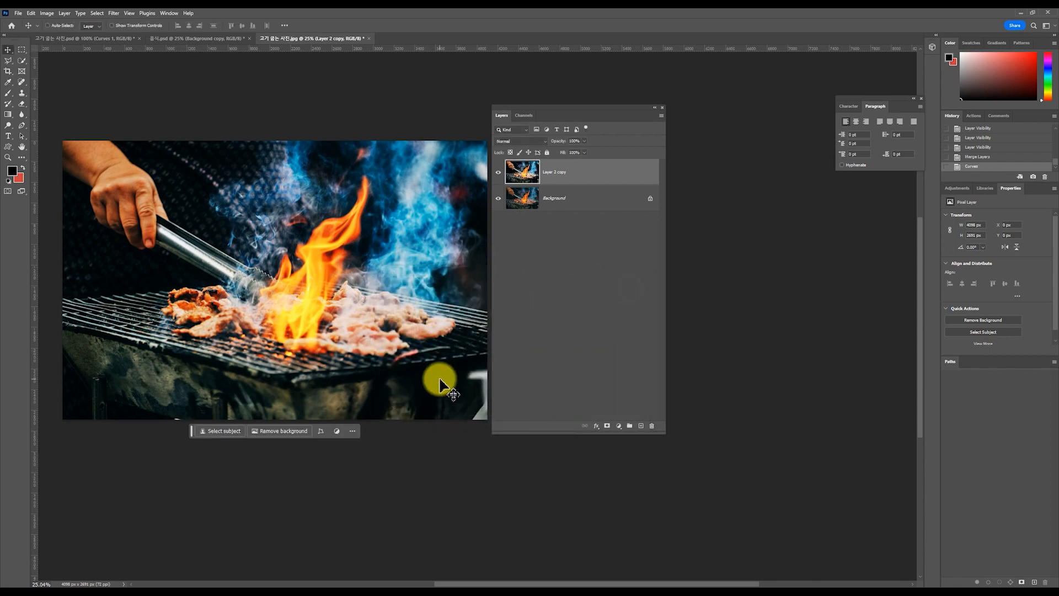
key("ctrl+l")
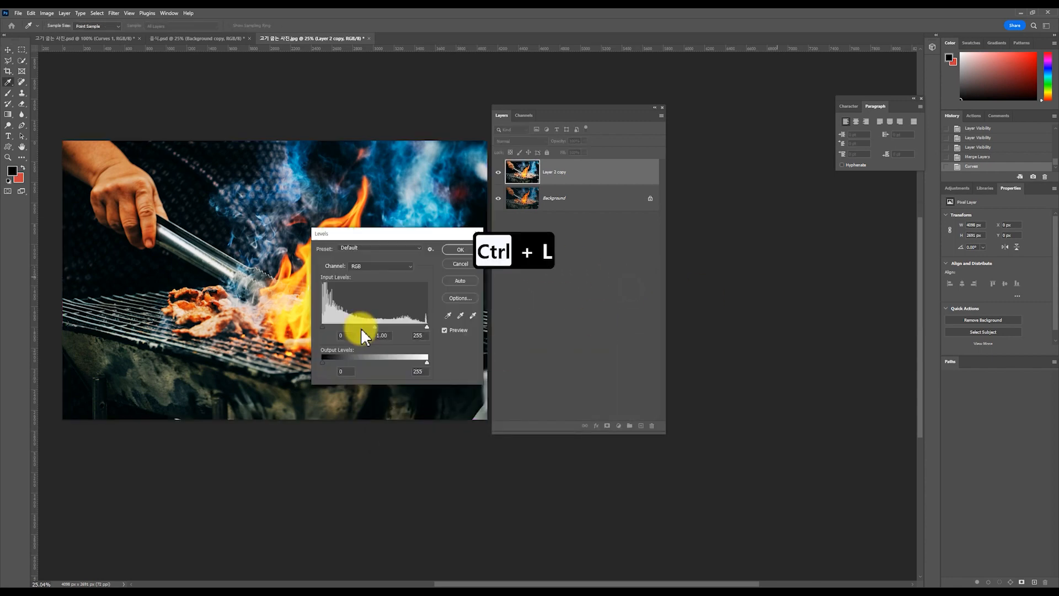
left_click_drag(414, 235, 476, 291)
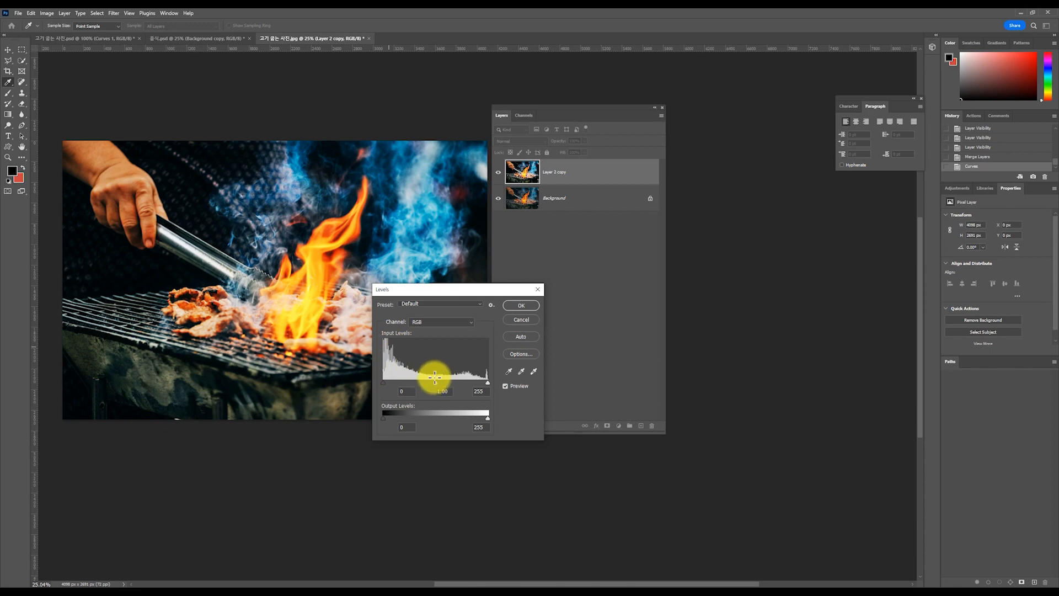
left_click(512, 320)
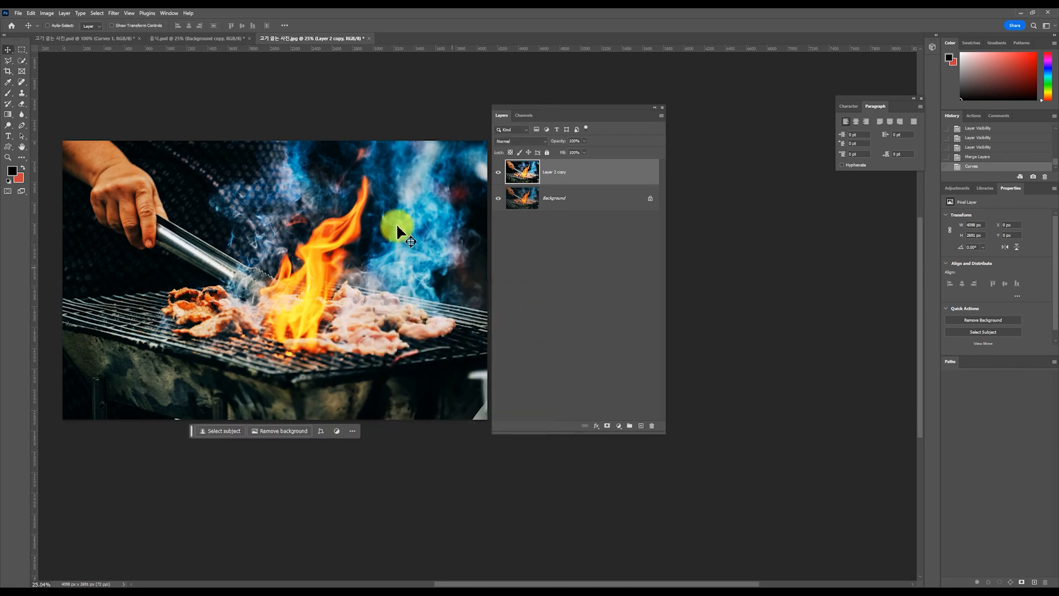
Step: Open the Levels adjustment for Layer 2 copy and brighten the midtone input level to 1.13
left_click(49, 13)
mouse_move(72, 40)
left_click(183, 49)
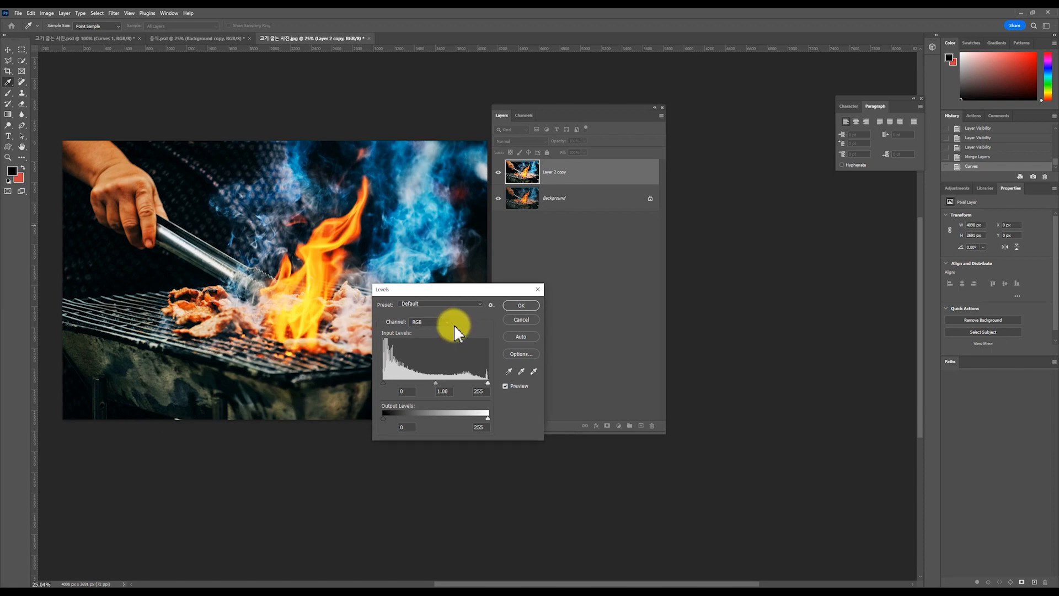
mouse_move(387, 385)
left_mouse_down()
mouse_move(397, 380)
mouse_move(369, 386)
left_mouse_up()
left_click_drag(488, 383, 431, 383)
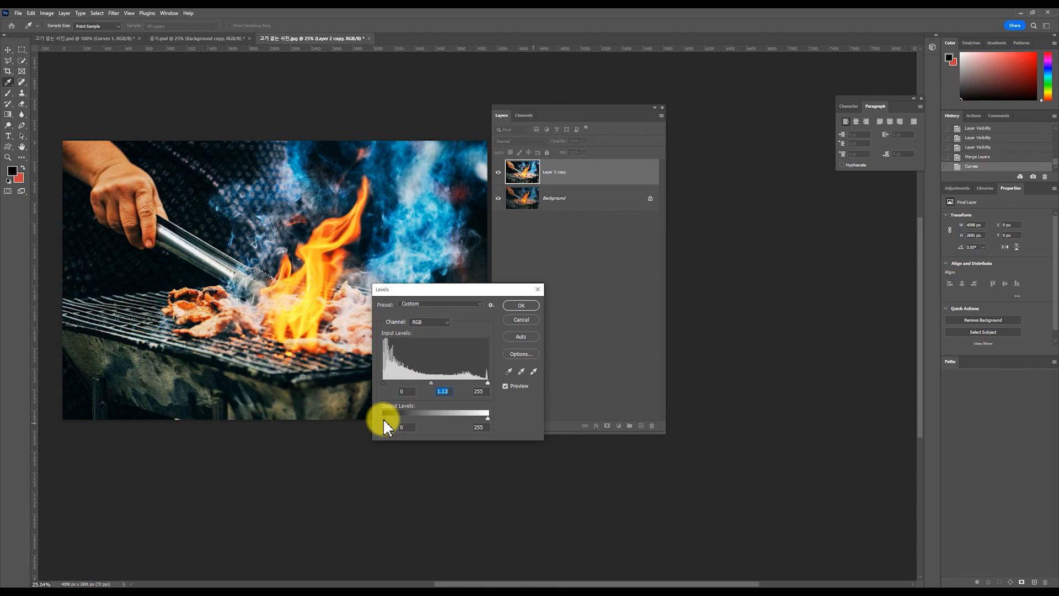
Step: Try the black and white output level sliders, leaving the output range at 0 to 255
mouse_move(385, 420)
left_mouse_down()
mouse_move(409, 420)
mouse_move(373, 422)
left_mouse_up()
mouse_move(385, 419)
left_mouse_down()
mouse_move(407, 418)
mouse_move(383, 419)
left_mouse_up()
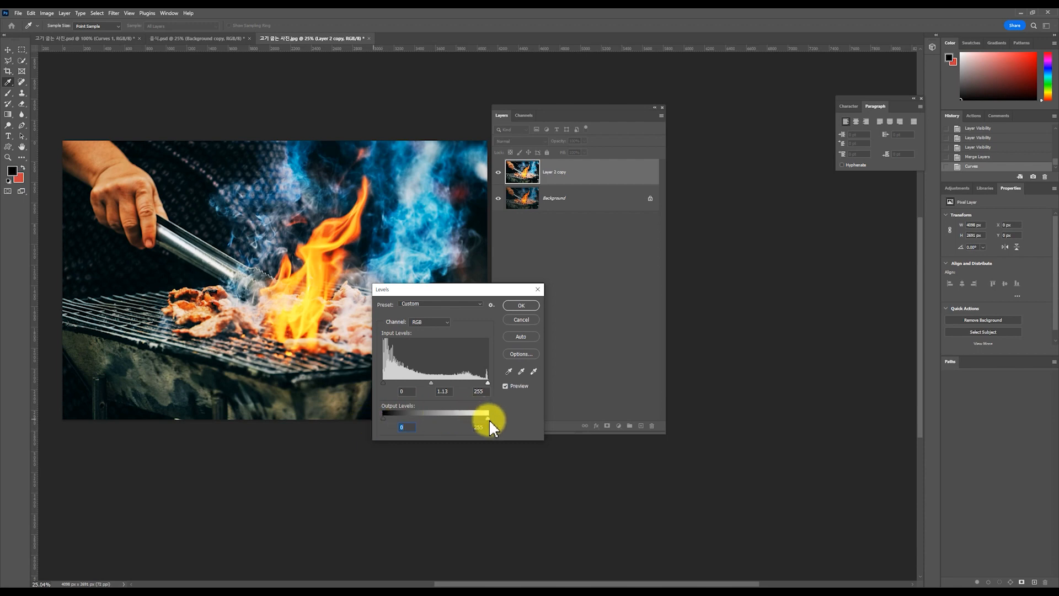
mouse_move(487, 419)
left_mouse_down()
mouse_move(473, 417)
mouse_move(487, 418)
left_mouse_up()
left_click(405, 386)
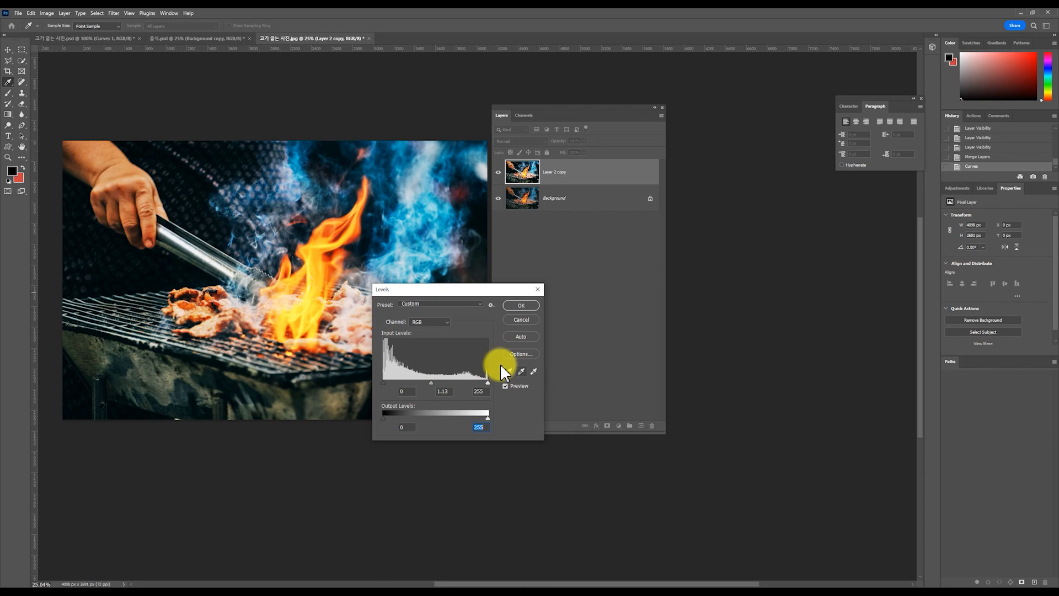
Step: Set the Levels midtone input to 1.1 and white input to 234, apply the adjustment, and compare the photo with the layer hidden and shown
left_click_drag(384, 383, 383, 383)
left_click_drag(432, 383, 427, 383)
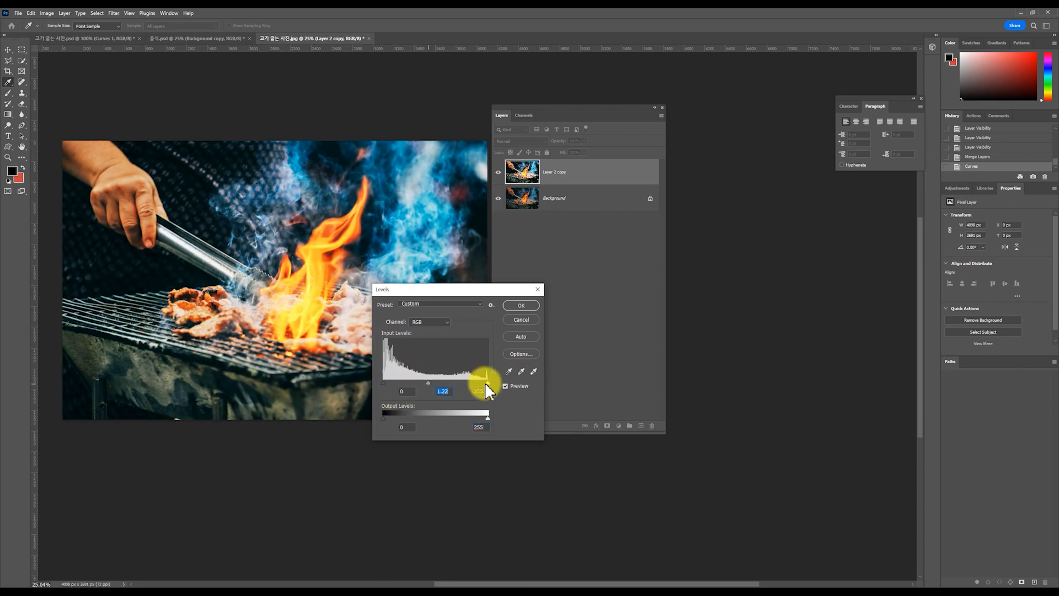
left_click_drag(425, 383, 429, 384)
left_click_drag(409, 293, 424, 321)
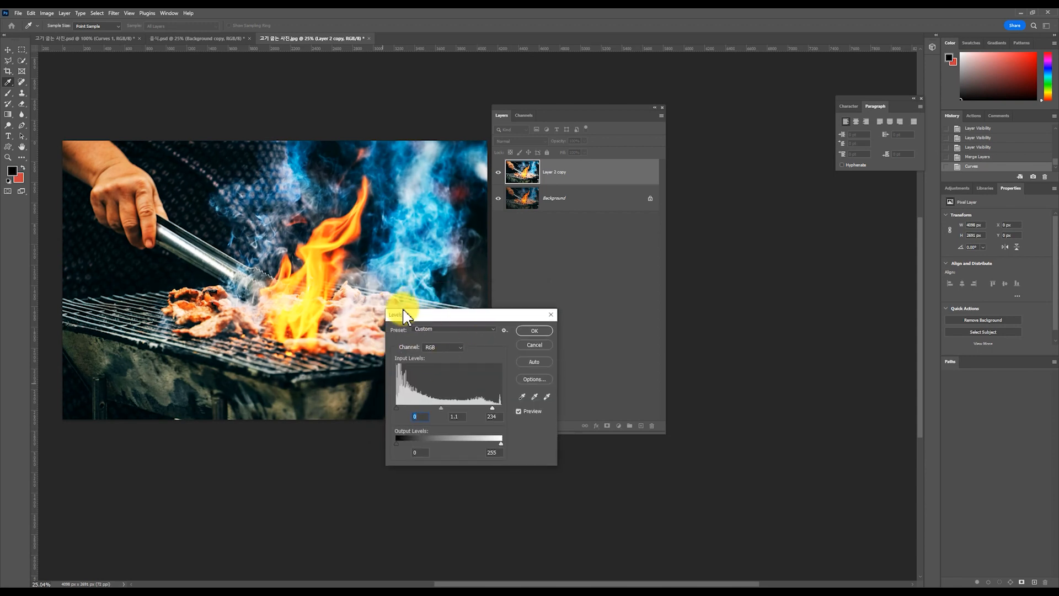
left_click(527, 330)
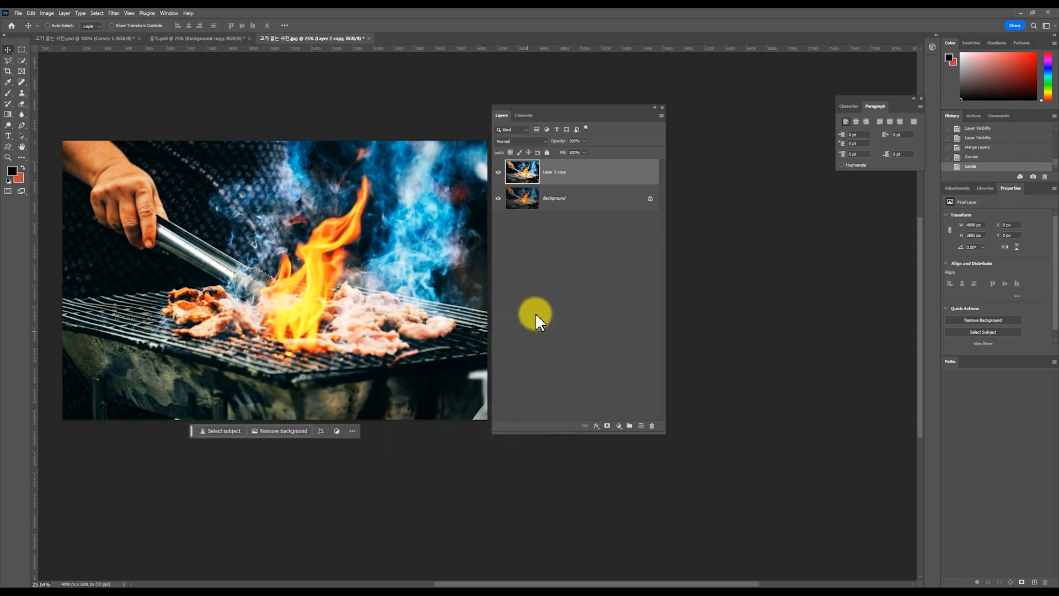
left_click(499, 173)
left_click(499, 173)
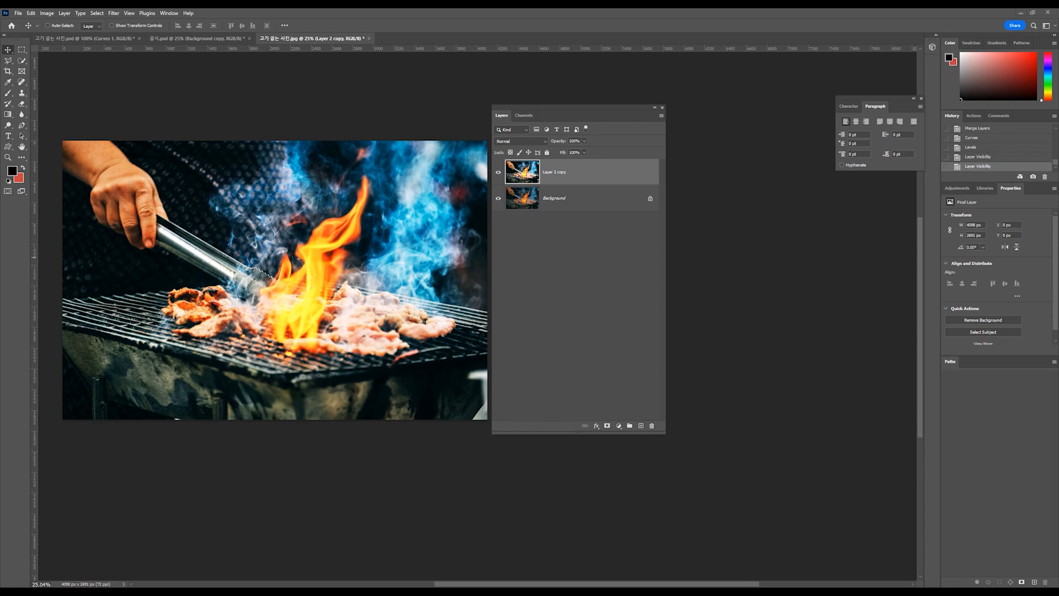
Step: Apply the Sharpen and Sharpen More filters to Layer 2 copy and compare the photo with the layer hidden and shown
left_click(114, 13)
mouse_move(158, 167)
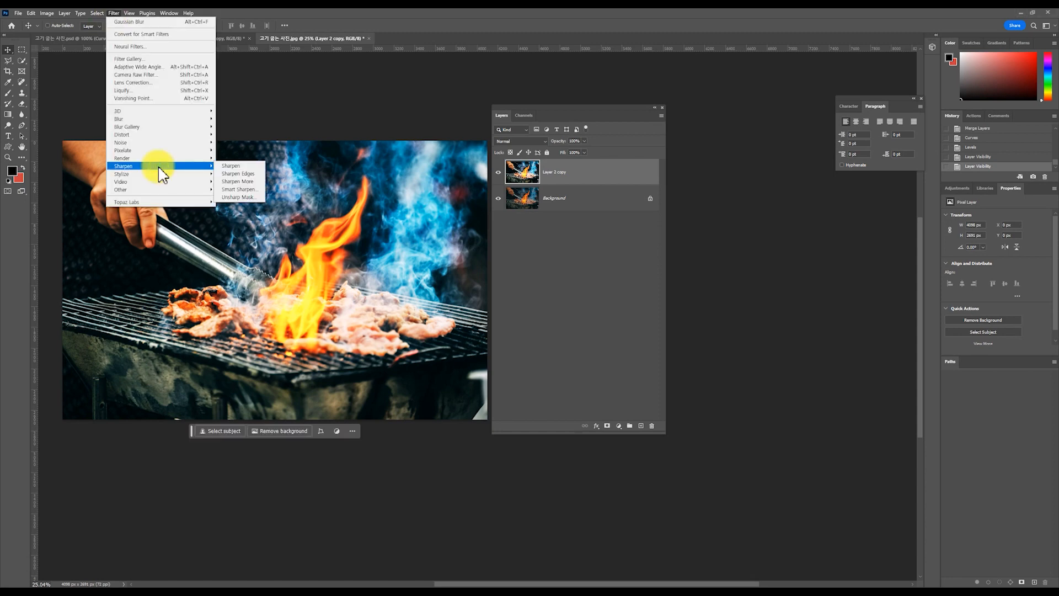
left_click(253, 166)
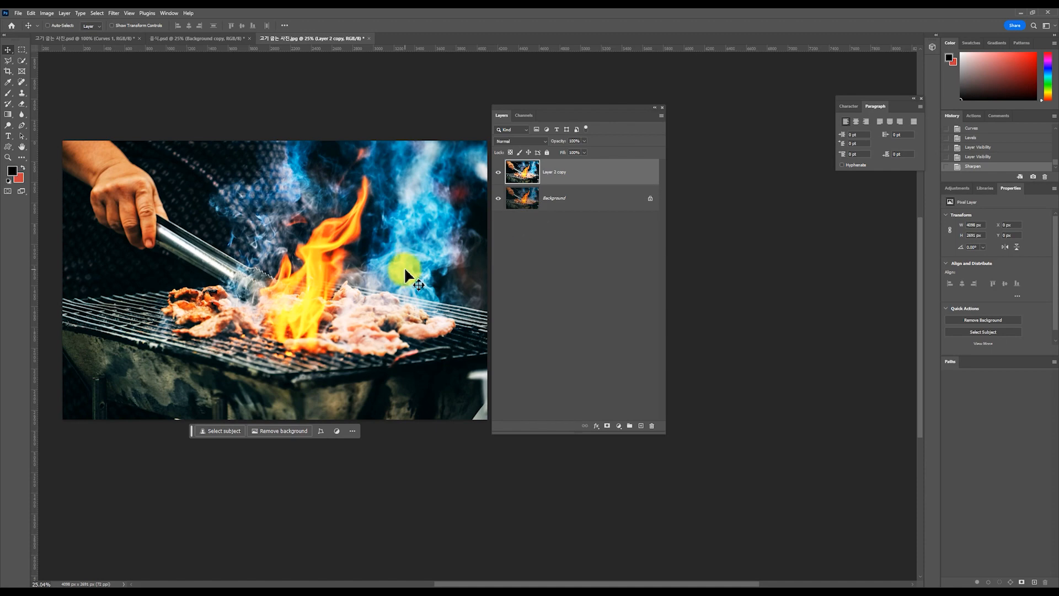
left_click(114, 14)
mouse_move(161, 175)
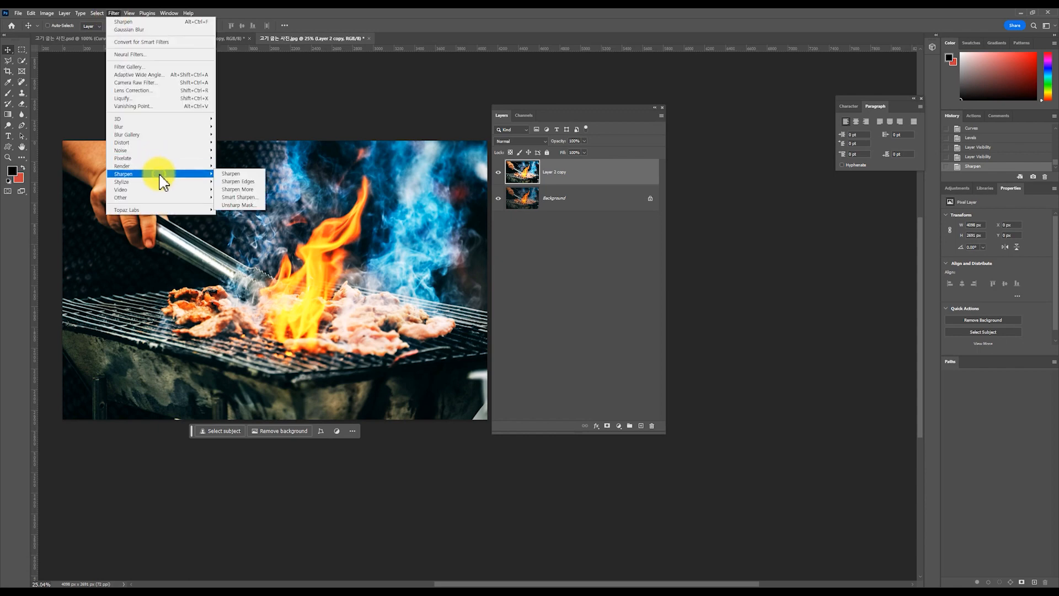
left_click(238, 189)
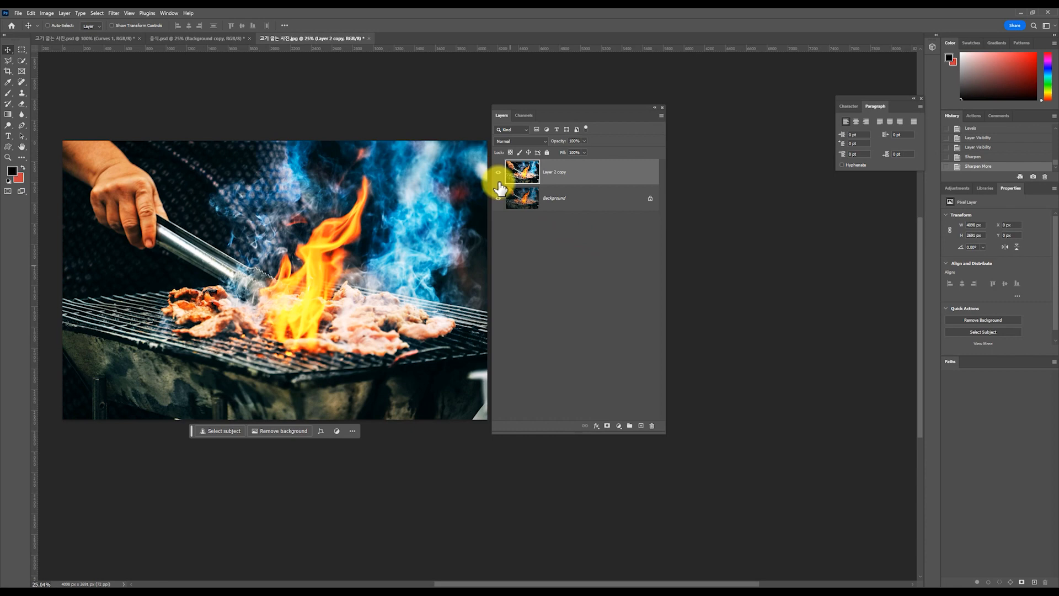
key("ctrl+comma")
key("ctrl+comma")
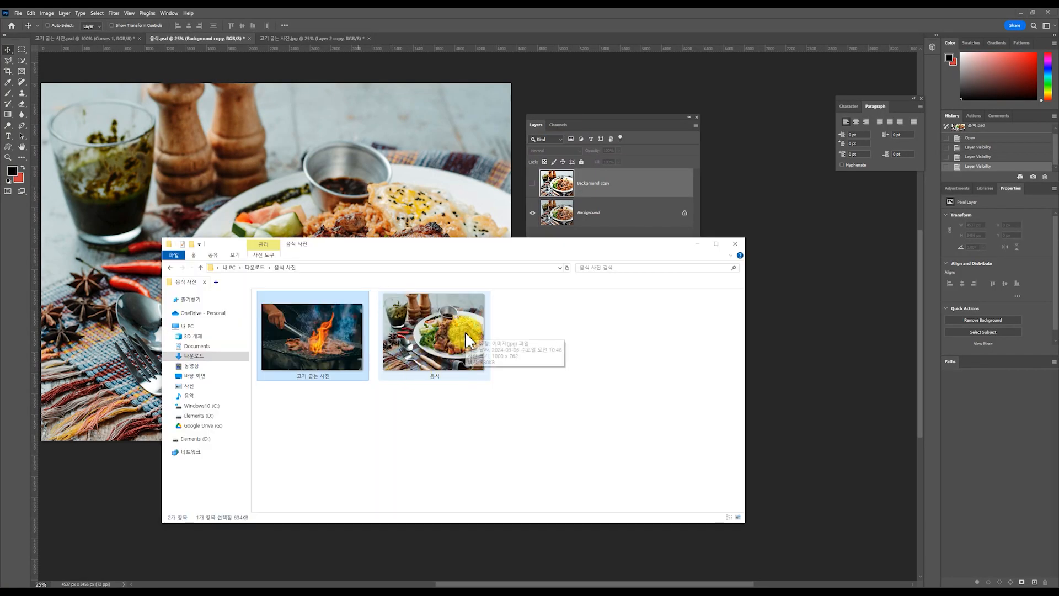
Step: Open the 음식 photo as a separate document, duplicate its Background, and add an empty layer above the copy
left_click_drag(448, 352, 452, 39)
key("ctrl+j")
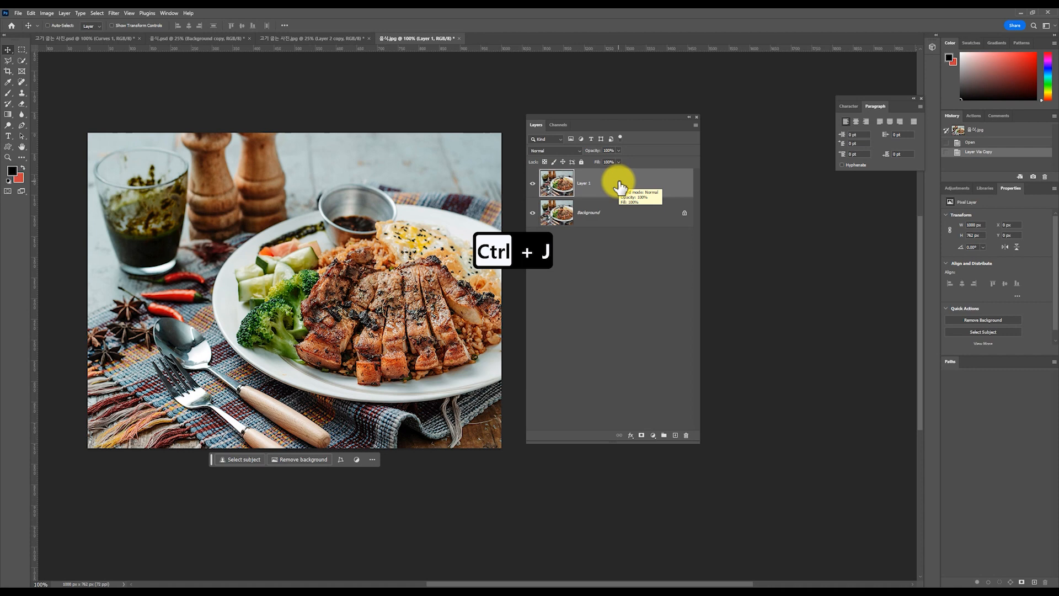
left_click(676, 436)
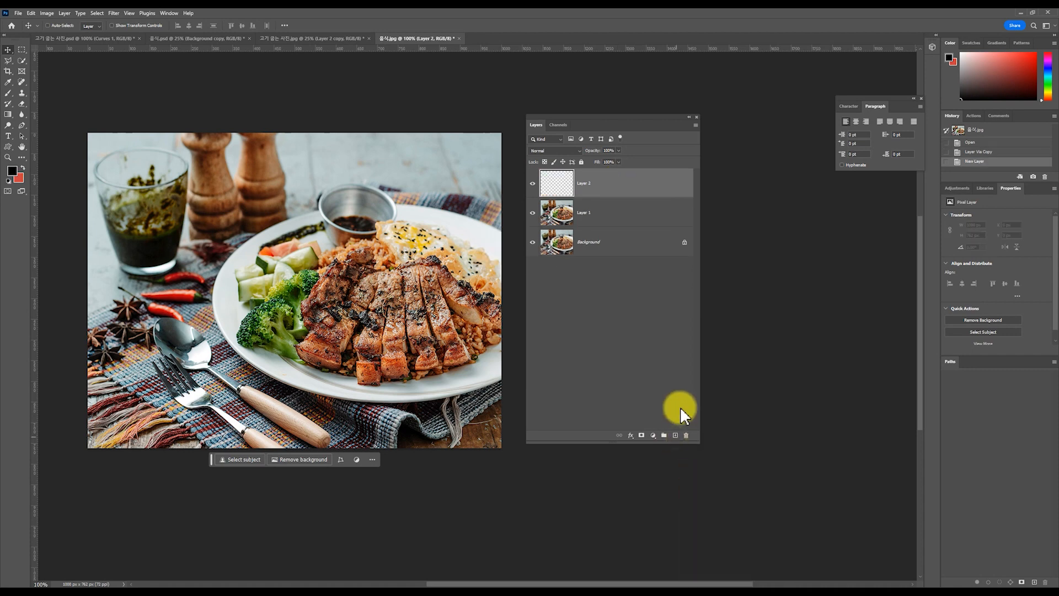
Step: Load the brightness of the composite RGB channel as a selection and return to the layer list
left_click(562, 125)
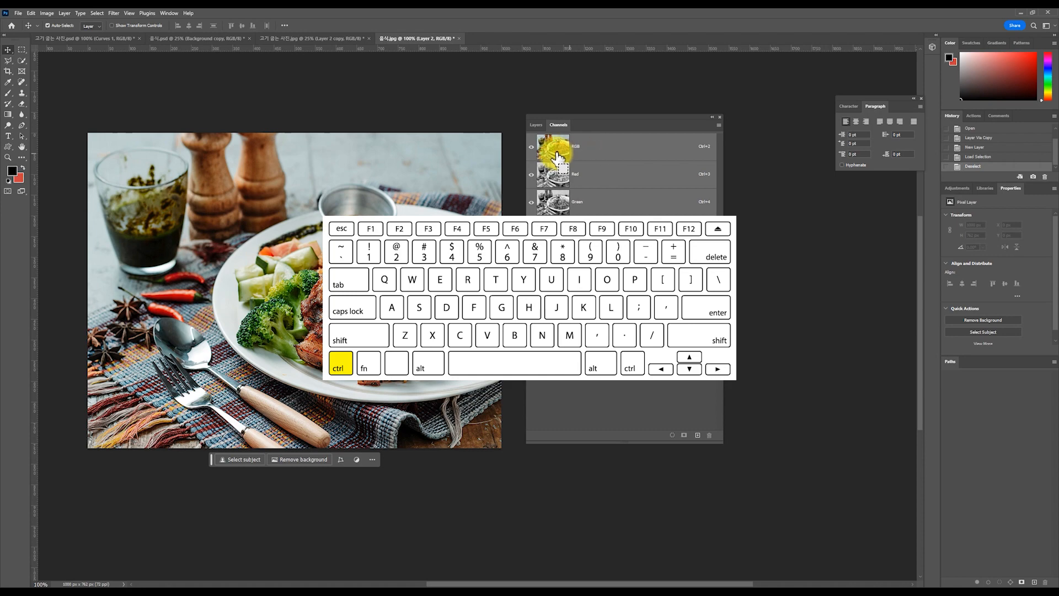
left_click(555, 148, "ctrl")
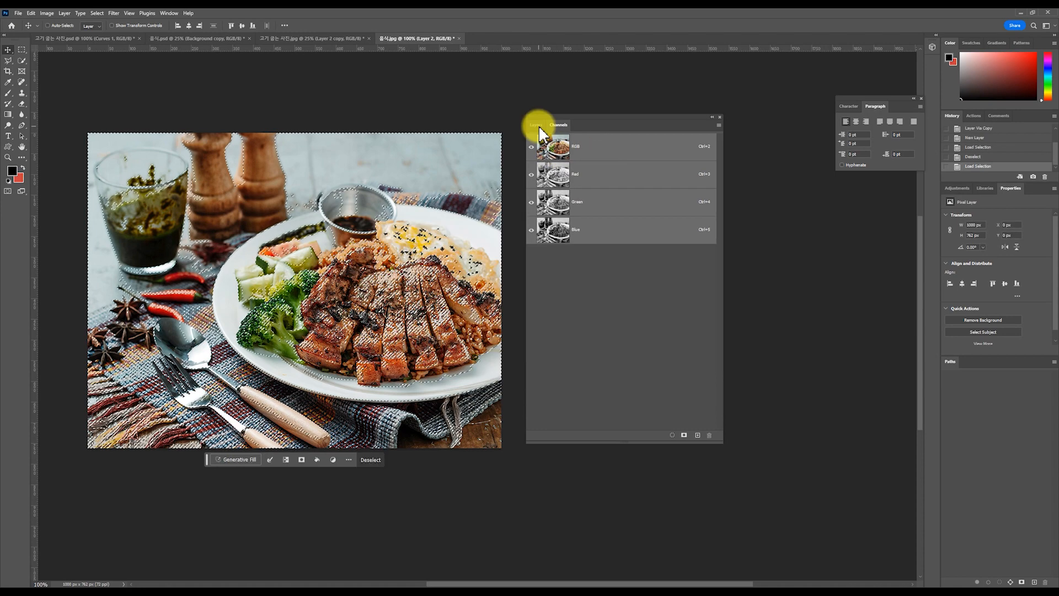
left_click(538, 125)
Step: Reset the colours to default black and white, fill the selected highlights on empty Layer 2 with white, and deselect
key("ctrl+Delete")
key("ctrl+z")
left_click(9, 181)
key("ctrl+Delete")
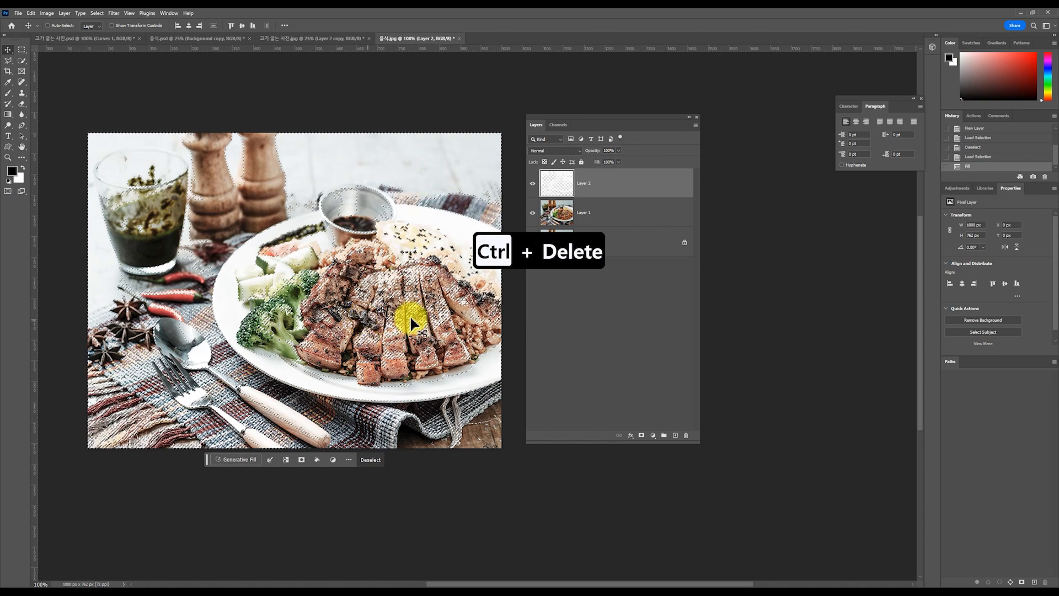
key("ctrl+d")
key("ctrl+z")
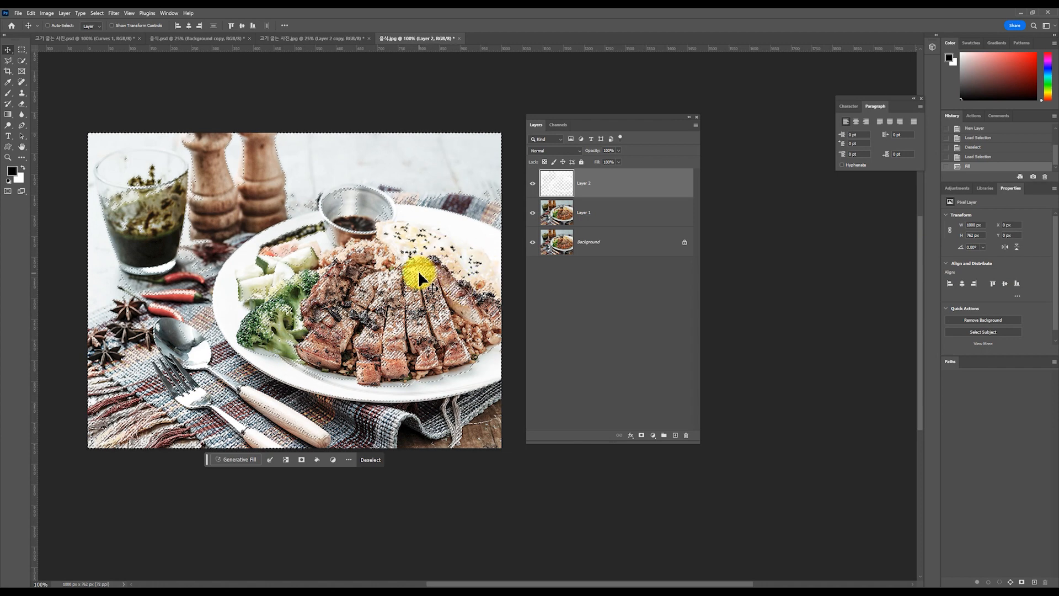
key("ctrl+d")
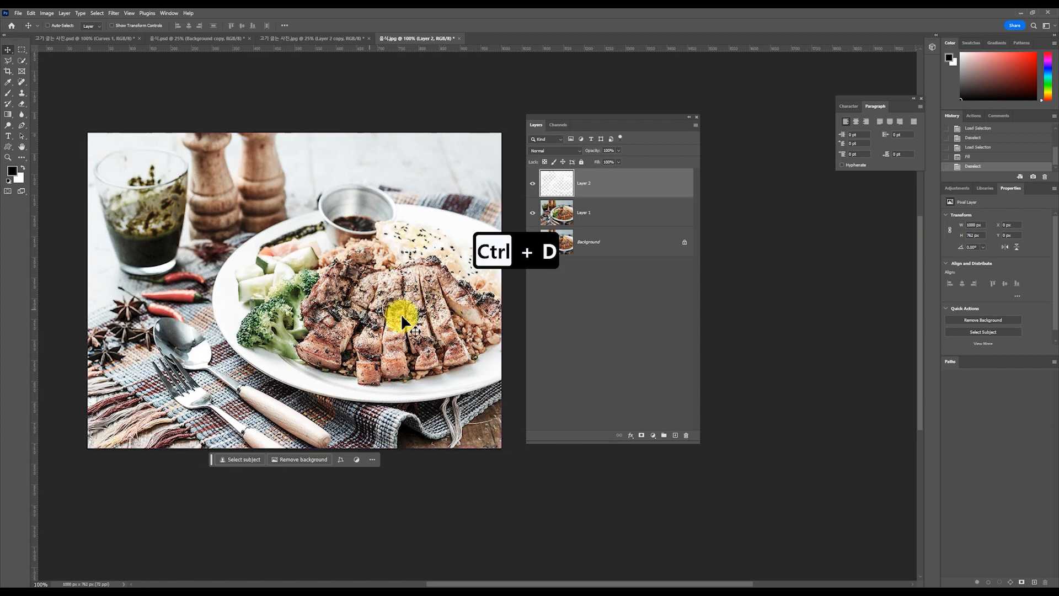
Step: Set Layer 2's blending mode to Overlay and compare the photo with the layer hidden and shown
left_click(556, 151)
left_click(570, 265)
left_click(533, 183)
left_click(532, 183)
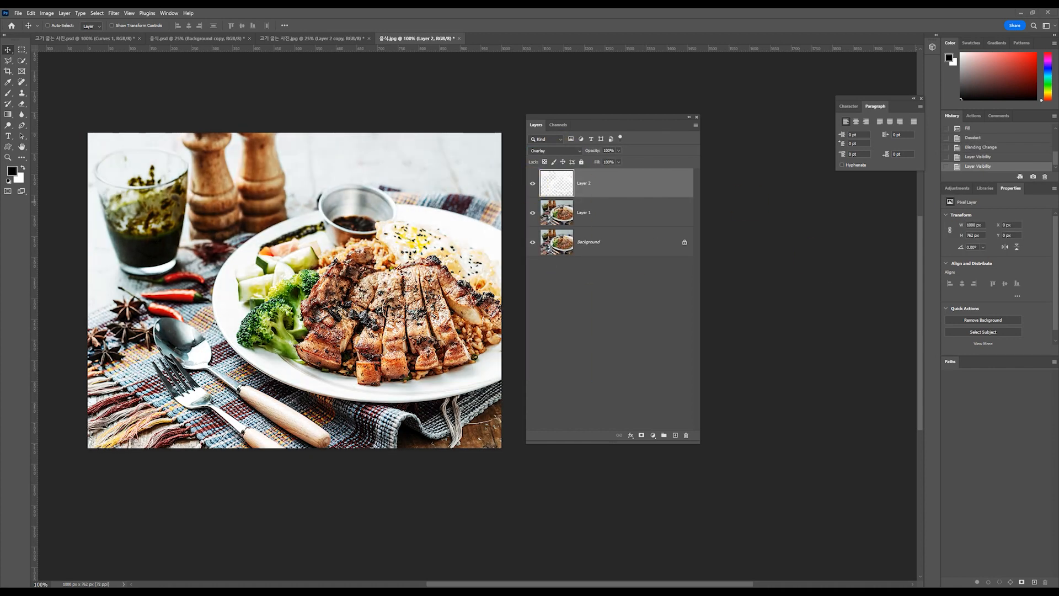
Step: Reduce Layer 2's opacity to 50% and check the softened effect by hiding and showing the layer
left_click(584, 151)
type("50")
key("Return")
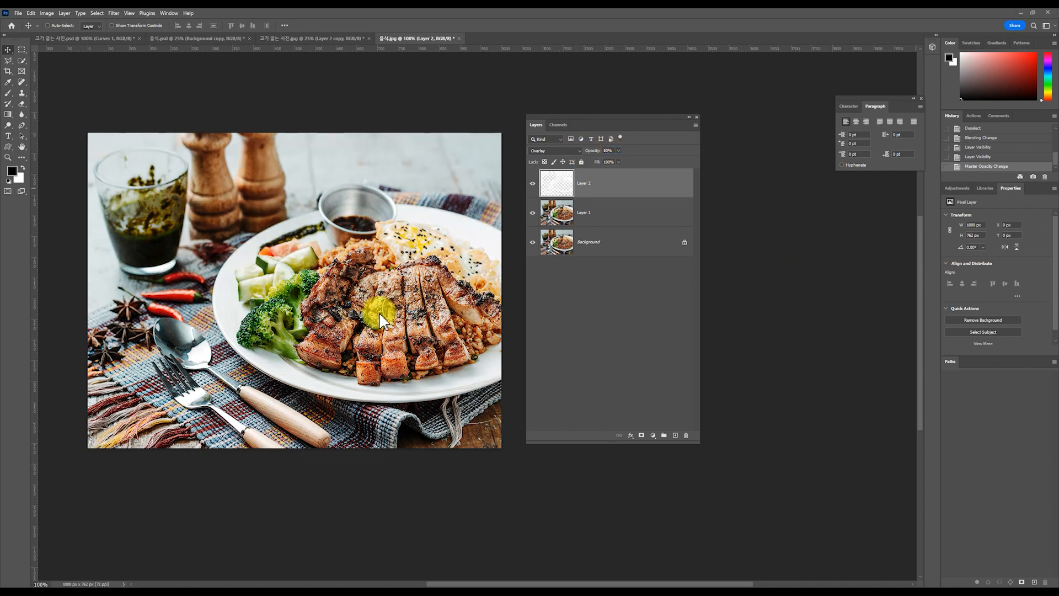
left_click(534, 184)
left_click(534, 185)
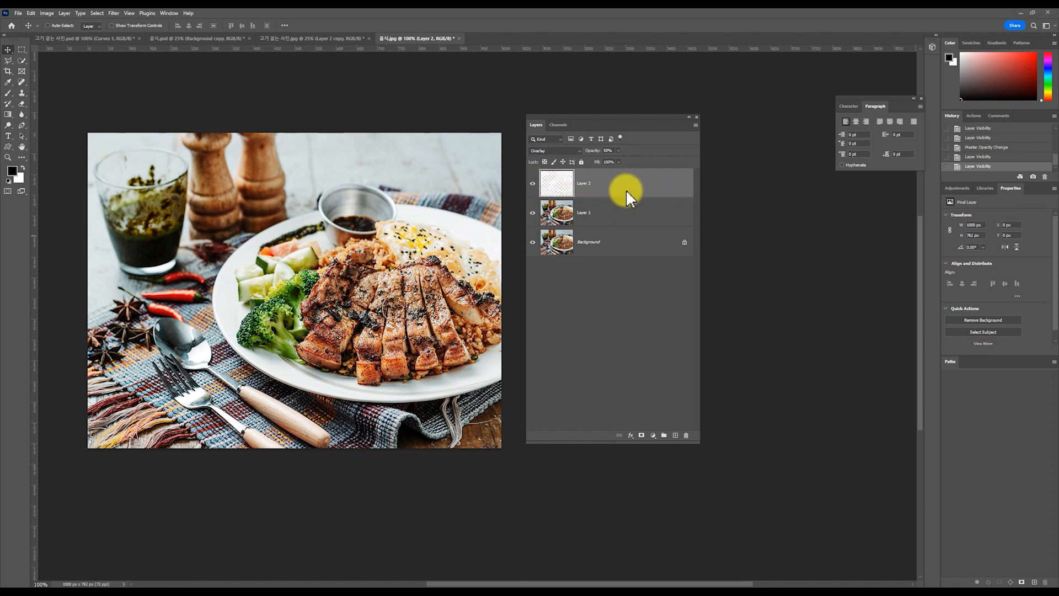
Step: Merge Layer 2 and Layer 1 into one layer and duplicate the merged layer
left_click(612, 219, "shift")
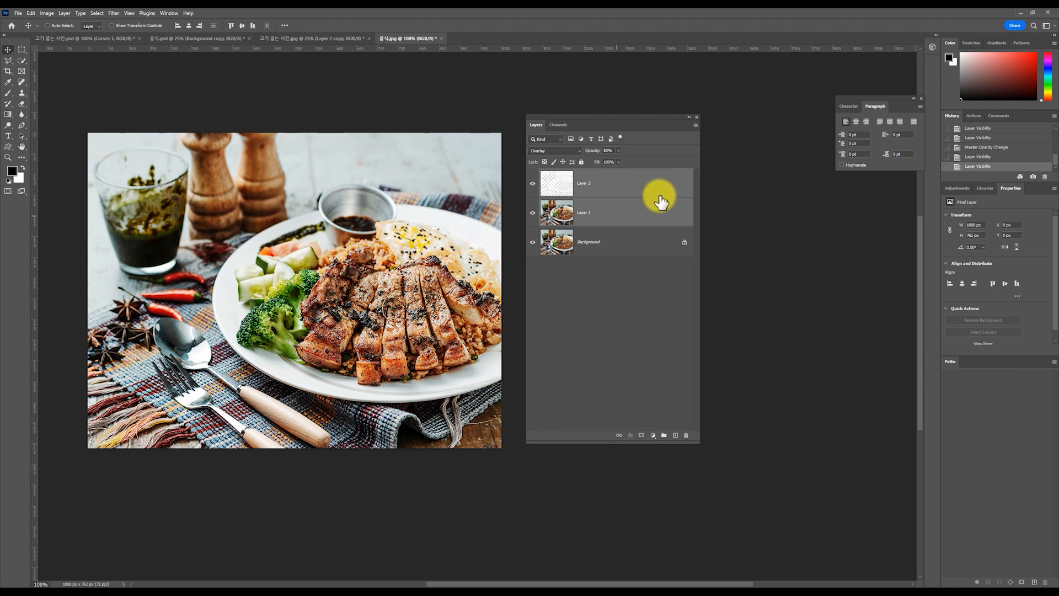
key("ctrl+e")
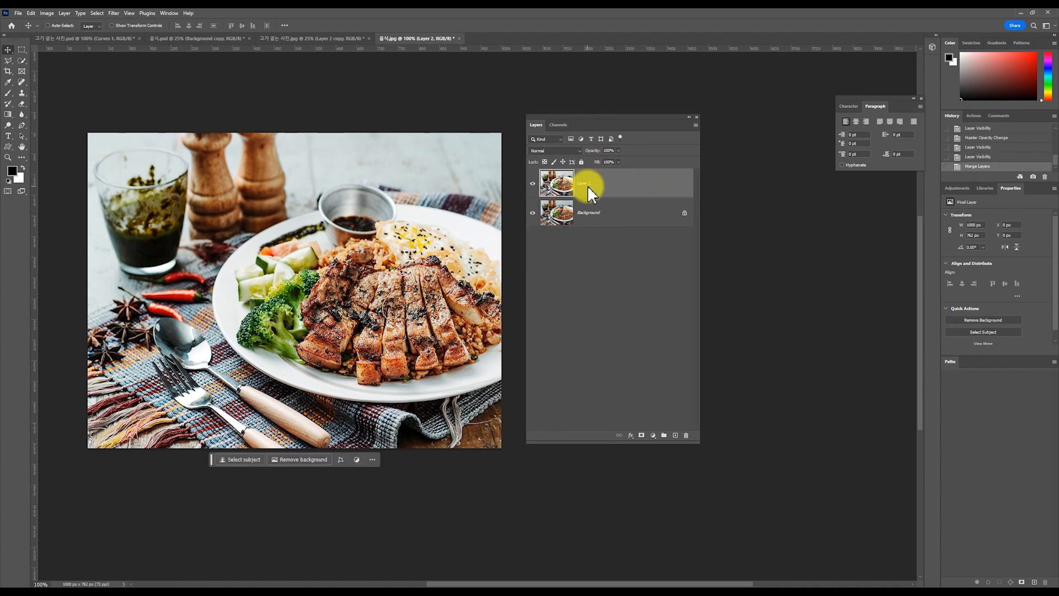
key("ctrl+j")
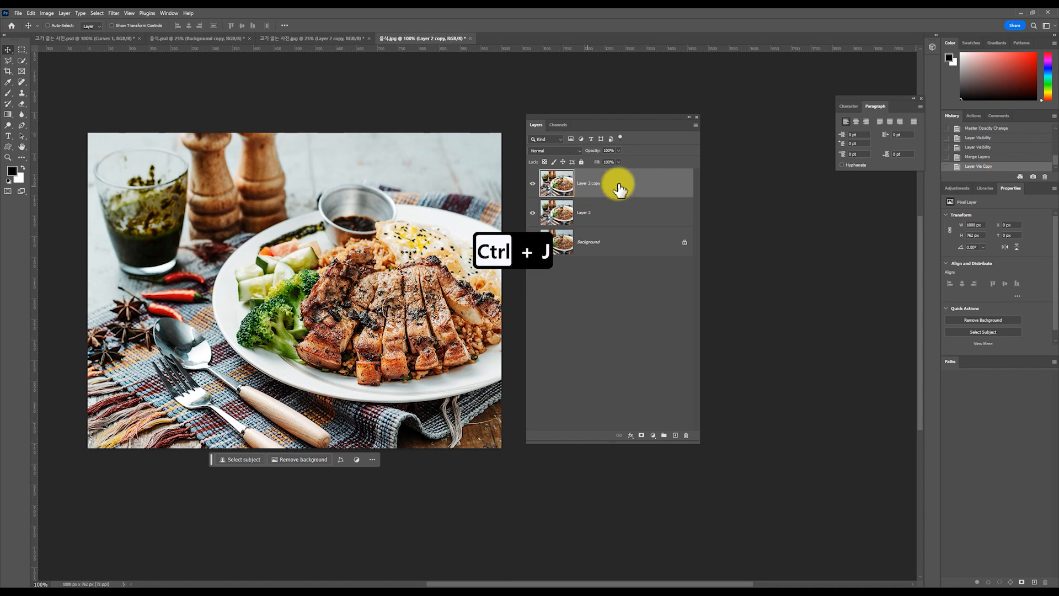
Step: Apply a Gaussian Blur to Layer 2 copy at the radius already set and compare the layer hidden and shown
left_click(113, 12)
mouse_move(205, 135)
left_click(233, 167)
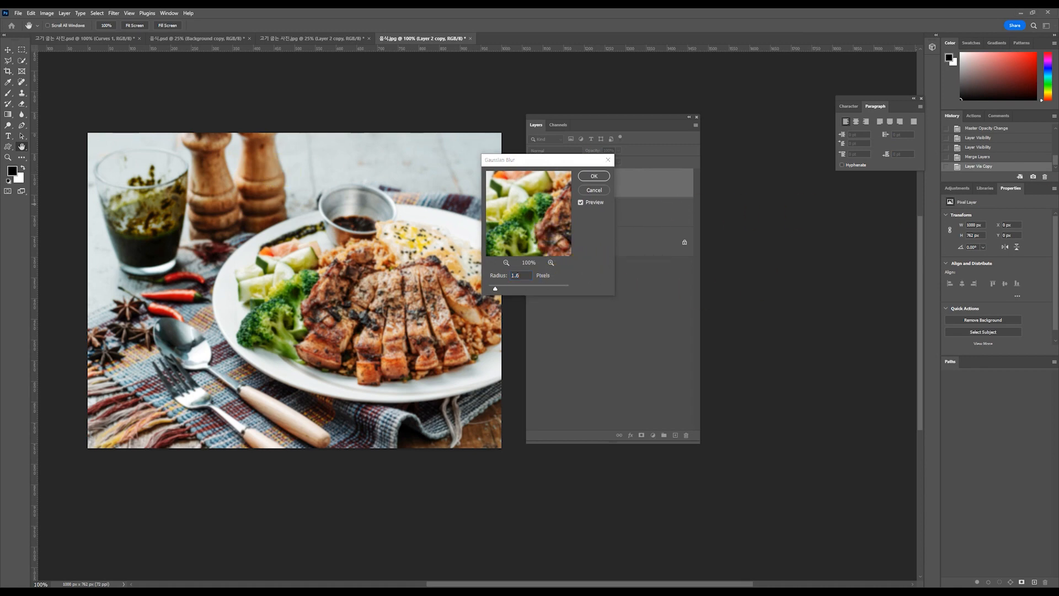
left_click(591, 178)
left_click(590, 177)
left_click(532, 185)
left_click(531, 185)
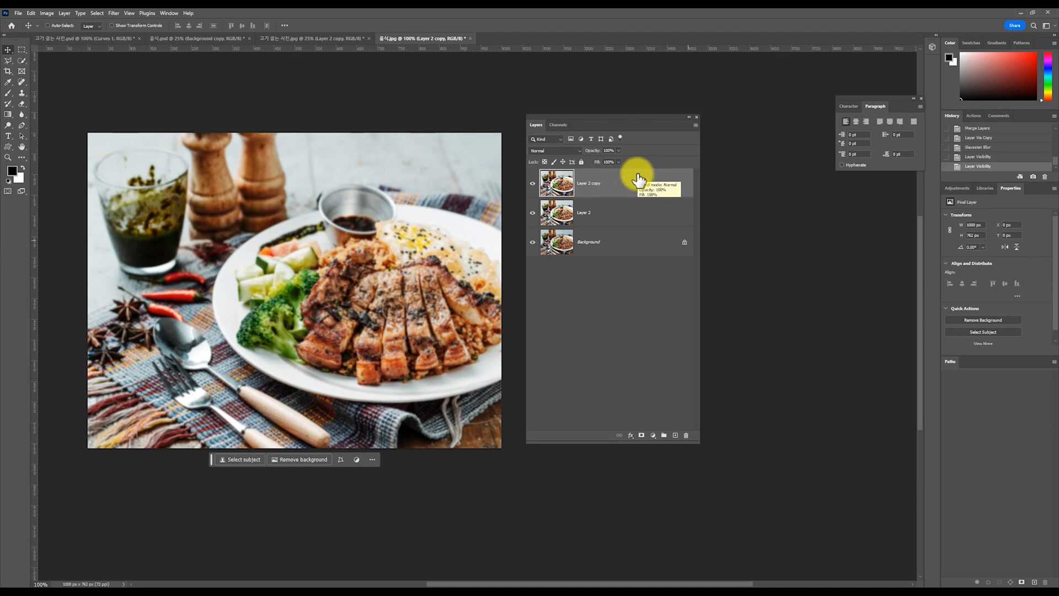
Step: Set the blurred Layer 2 copy's blending mode to Soft Light and compare the photo with and without it
left_click(554, 151)
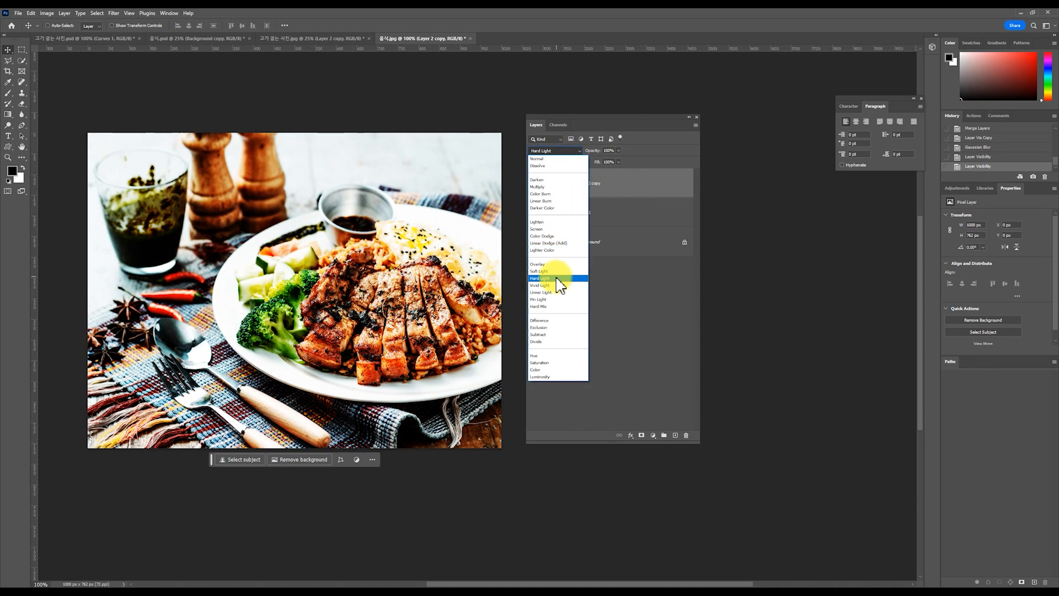
left_click(555, 277)
left_click(533, 183)
left_click(533, 183)
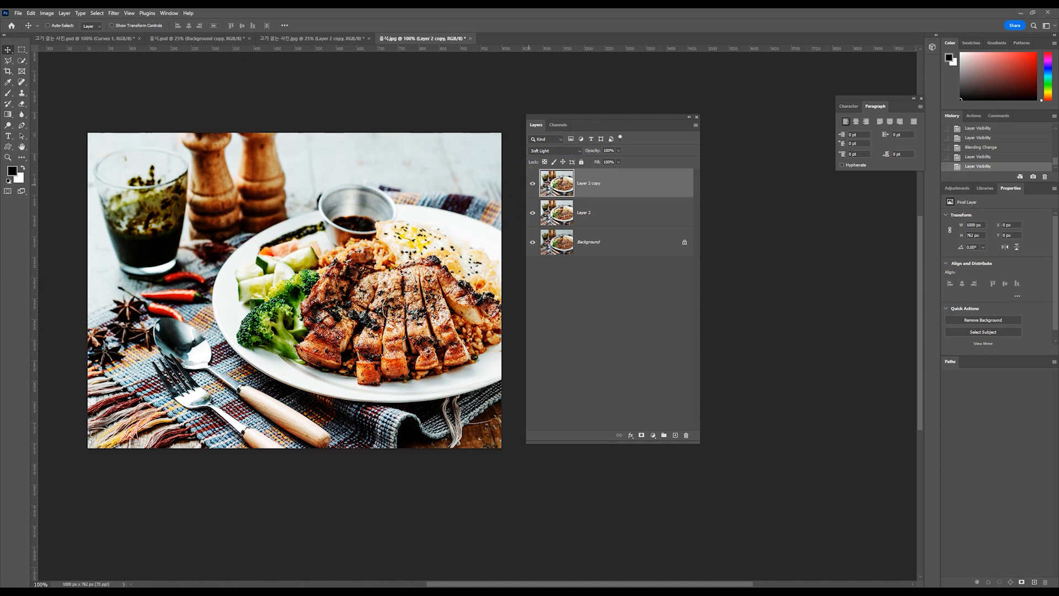
Step: Apply a brightening Curves adjustment to Layer 2 copy with a midtone point at input 117 and output 144
left_click(592, 190)
key("ctrl+m")
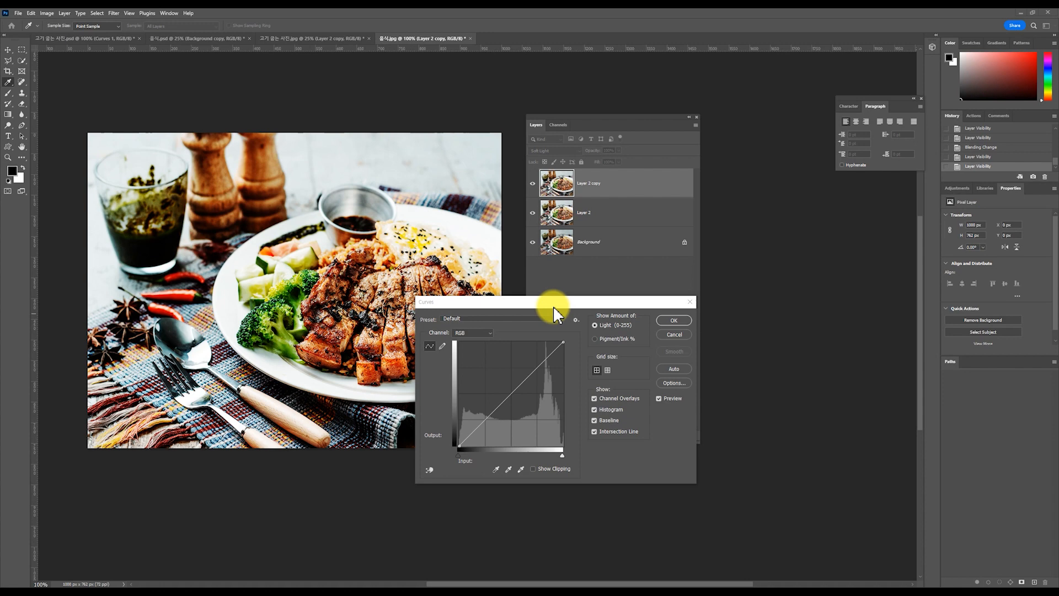
left_click_drag(549, 308, 548, 289)
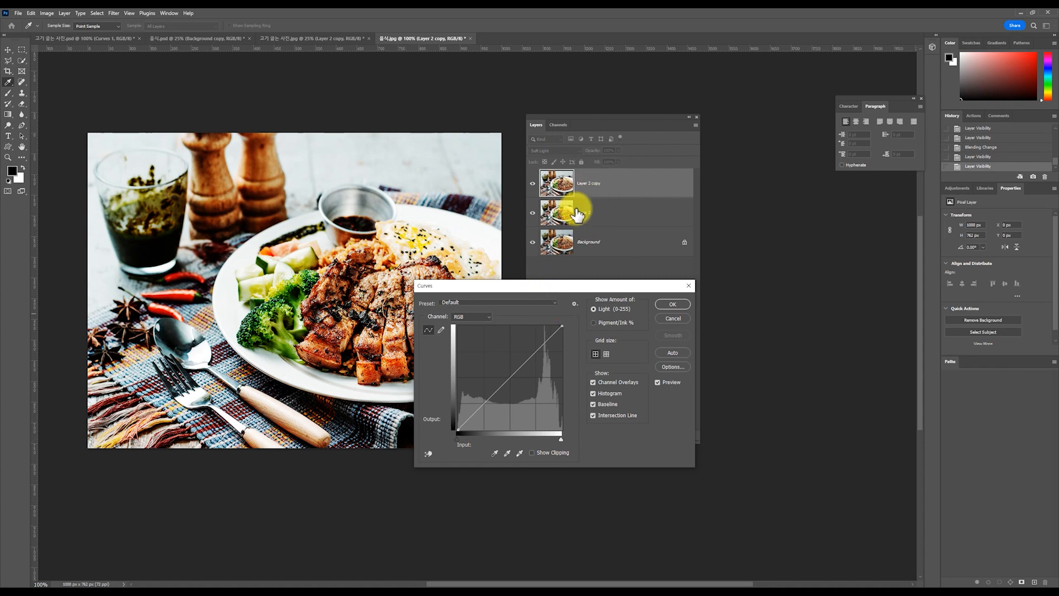
mouse_move(440, 288)
left_mouse_down()
mouse_move(425, 285)
mouse_move(443, 290)
left_mouse_up()
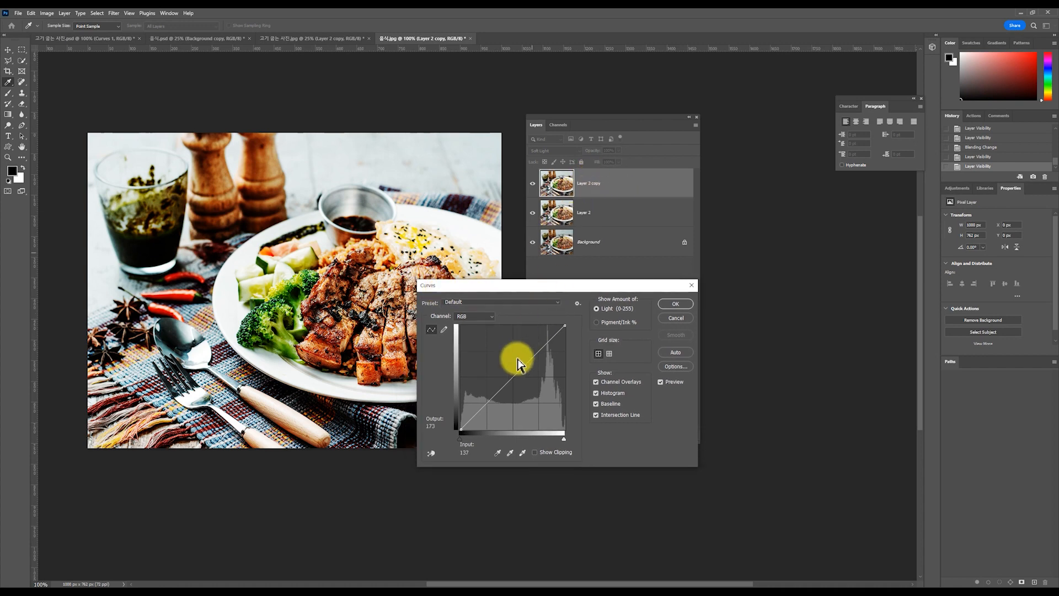
left_click_drag(519, 373, 500, 359)
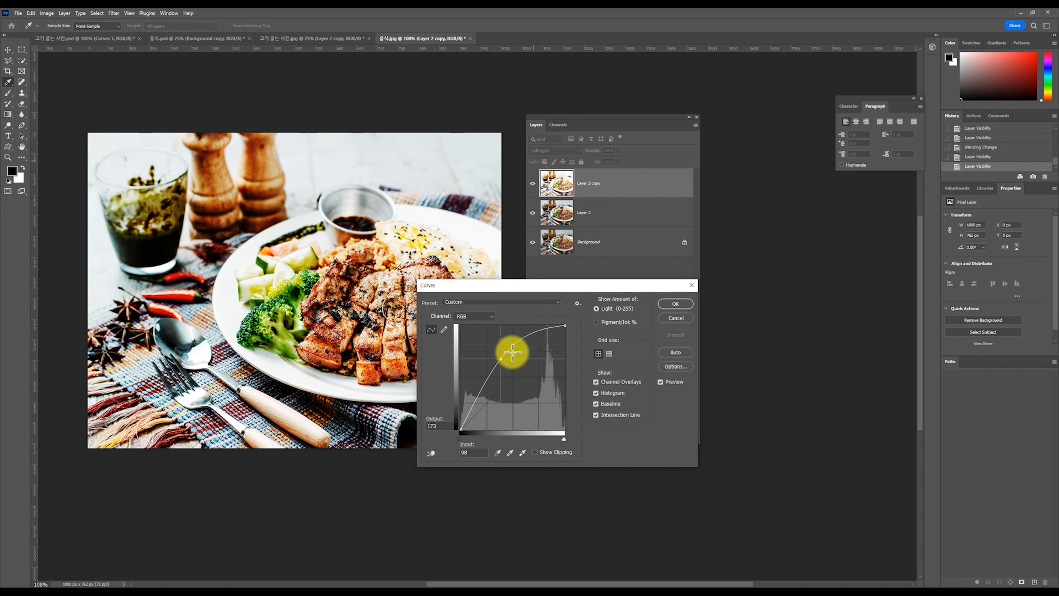
mouse_move(501, 359)
left_mouse_down()
mouse_move(538, 390)
mouse_move(485, 348)
mouse_move(535, 386)
mouse_move(482, 369)
mouse_move(520, 403)
mouse_move(492, 367)
mouse_move(508, 371)
left_mouse_up()
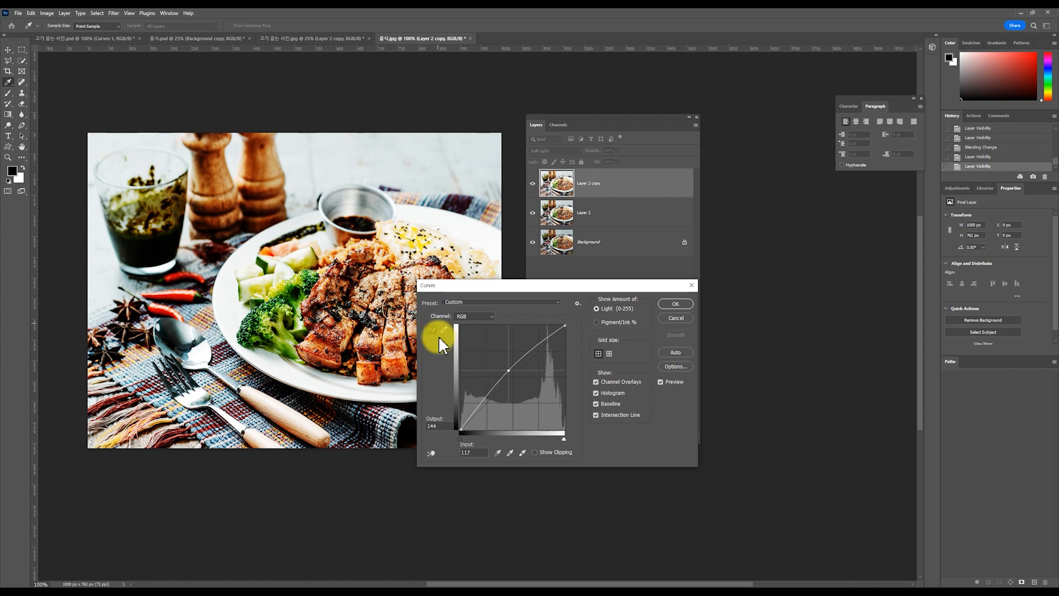
left_click(664, 304)
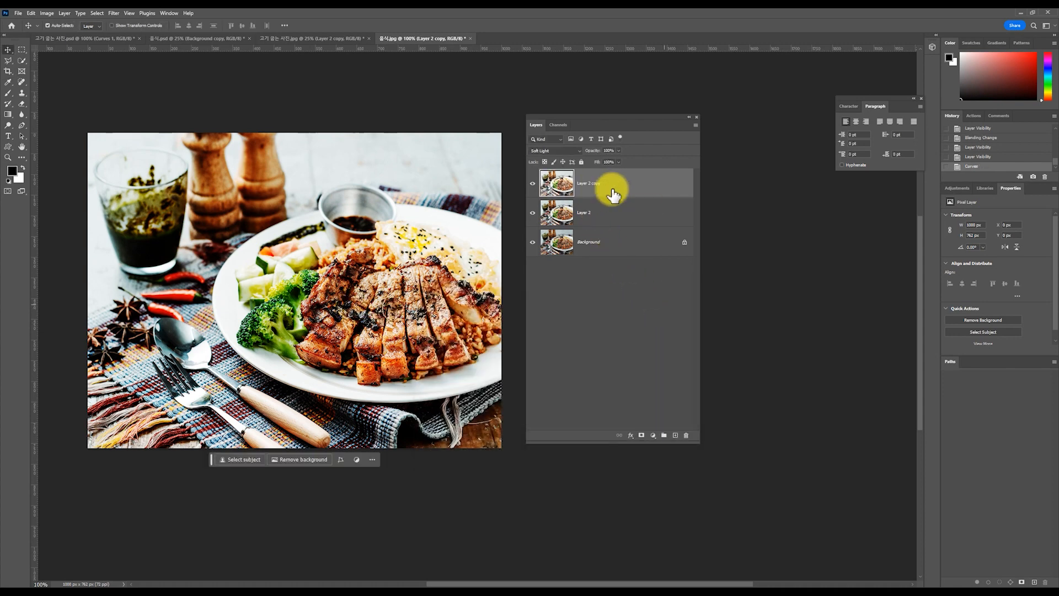
Step: Apply Levels to Layer 2 copy with midtone 1.08, input white 239, a raised input black and a slightly lifted output black
key("ctrl+l")
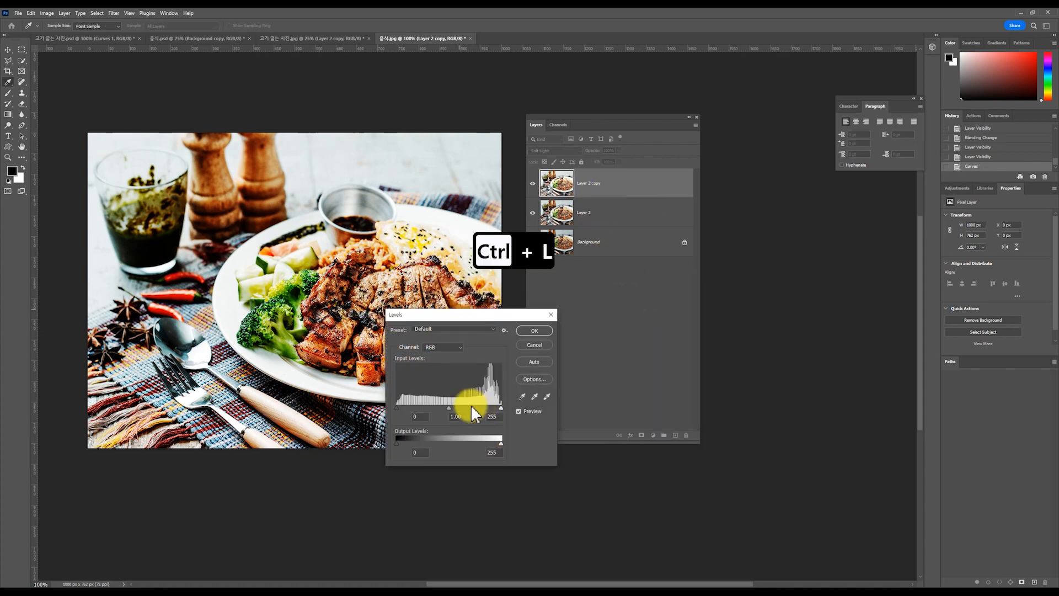
left_click_drag(396, 409, 401, 409)
left_click_drag(501, 408, 446, 412)
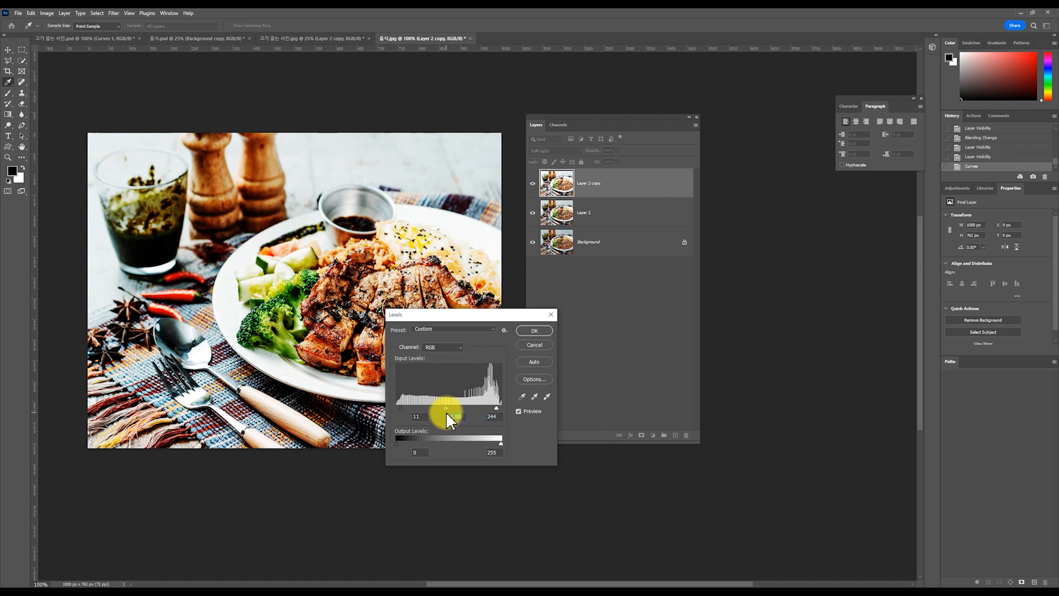
left_click(464, 418)
left_click_drag(469, 316, 225, 352)
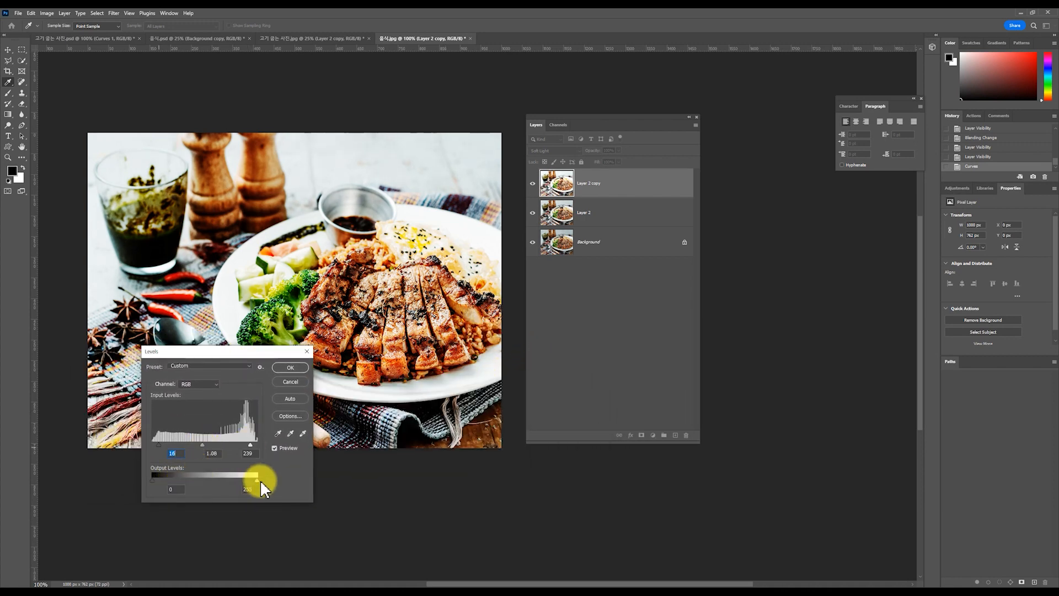
left_click_drag(151, 479, 154, 479)
left_click_drag(218, 356, 419, 354)
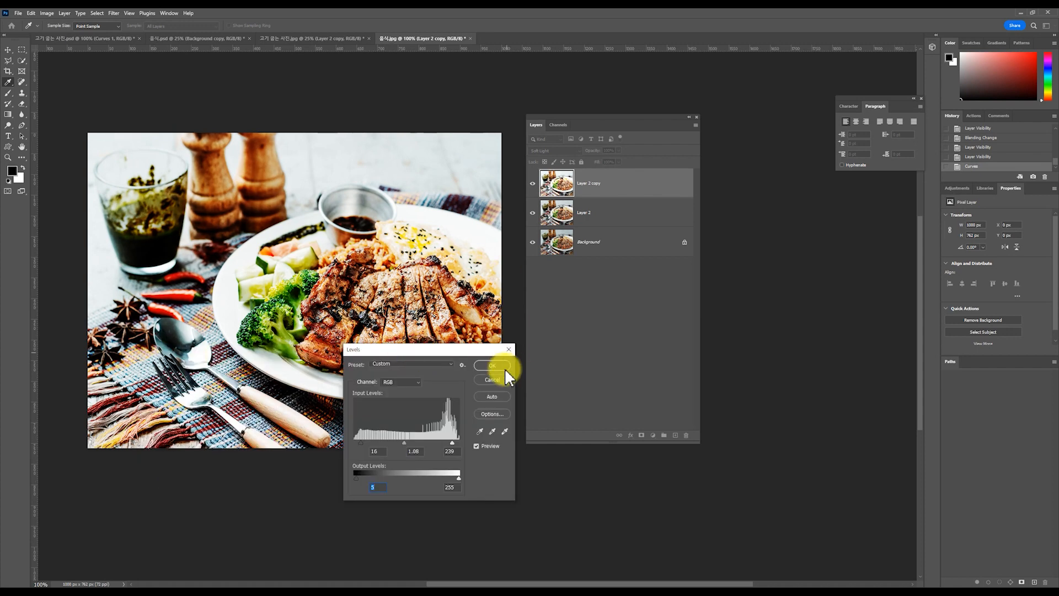
left_click(483, 367)
Step: Compare the food photo with Layer 2 copy and Layer 2 hidden and shown
key("v")
left_click(533, 184)
left_click(532, 212)
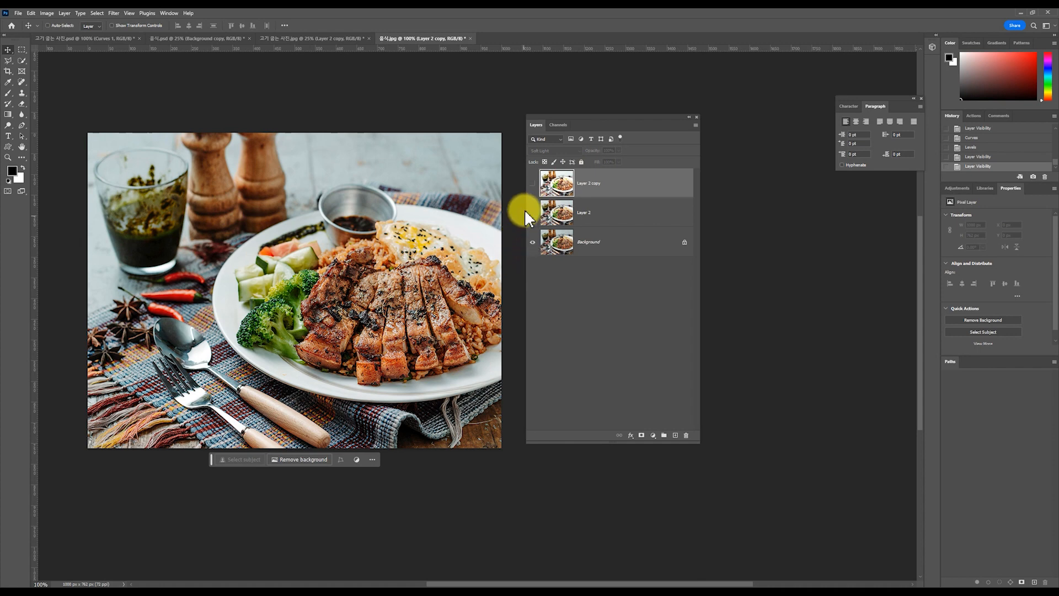
left_click(533, 183)
left_click(533, 213)
left_click(553, 219)
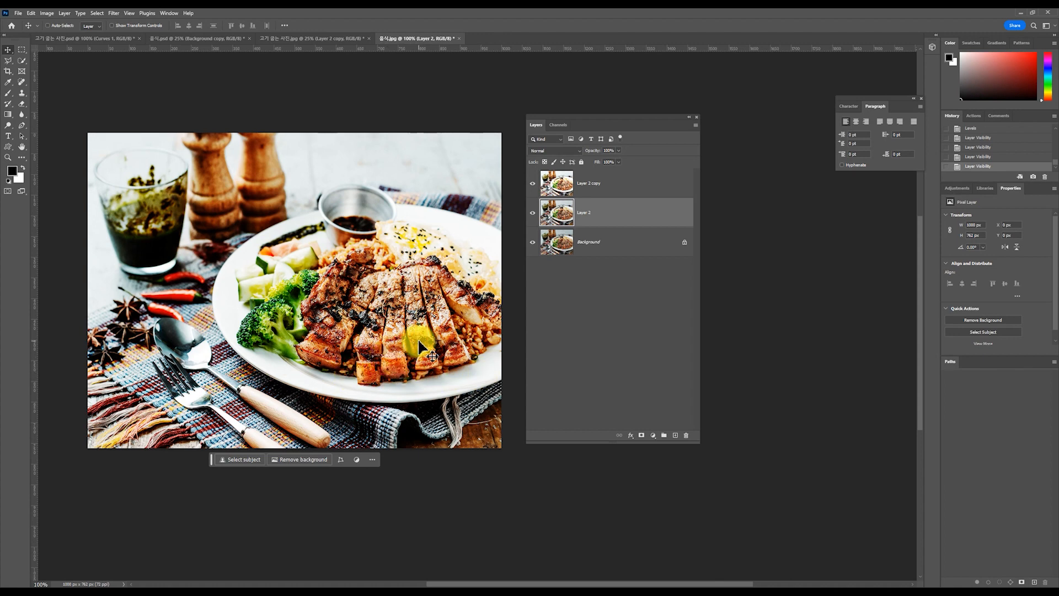
scroll(316, 316, "down", 1)
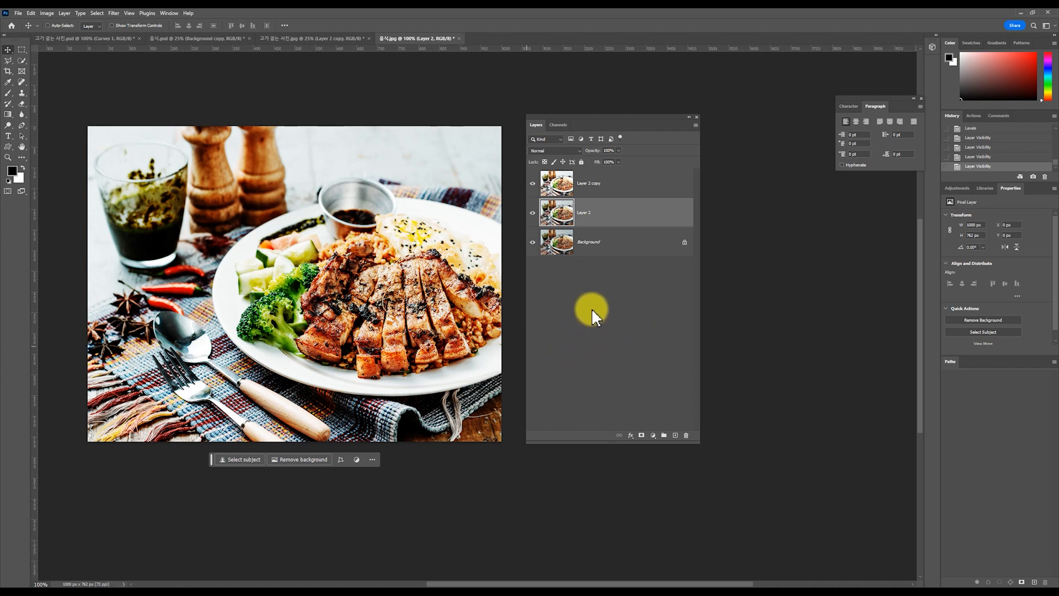
Step: Merge all visible layers of the retouched photo and convert the Background into a regular layer
left_click(600, 213)
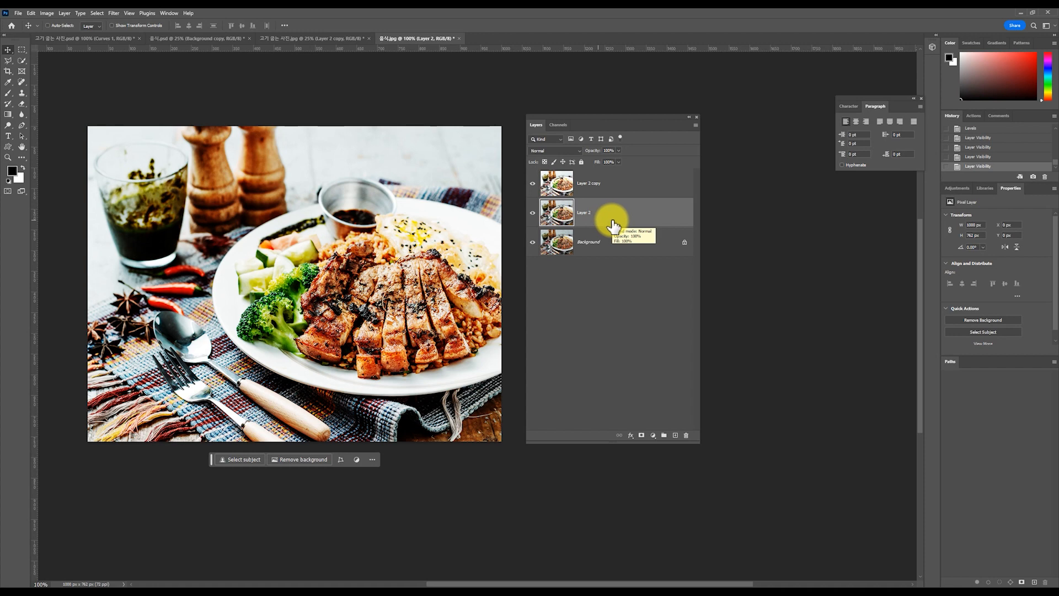
left_click(610, 241)
left_click(18, 13)
left_click(25, 22)
key("Escape")
key("ctrl+shift+e")
key("ctrl+j")
left_click_drag(613, 117, 709, 137)
key("ctrl+z")
double_click(714, 202)
left_click(572, 173)
Step: Try resizing the canvas to a width of 21 in another measurement unit, then undo it
left_click(47, 13)
left_click(62, 86)
left_click(531, 185)
left_click(528, 214)
double_click(496, 185)
type("21")
key("Tab")
type("21")
key("Return")
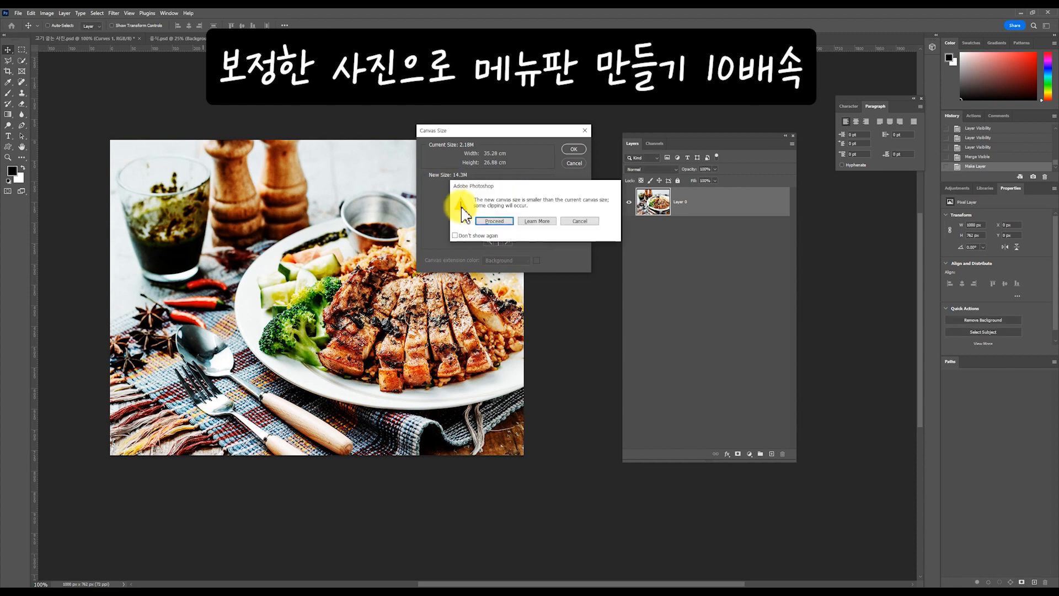
left_click(495, 220)
scroll(404, 247, "down", 5)
key("ctrl+z")
Step: Try changing the canvas dimensions again in another unit and undo the resize
left_click(47, 12)
left_click(47, 13)
left_click(72, 83)
left_click(531, 185)
left_click(529, 215)
double_click(494, 184)
type("29.")
left_click(574, 148)
key("ctrl+z")
Step: Extend the canvas height to 1500 px and add a new empty layer above the photo
left_click(47, 12)
left_click(72, 82)
left_click_drag(505, 199, 468, 199)
type("1500")
key("Return")
left_click_drag(186, 164, 237, 104)
left_click(771, 453)
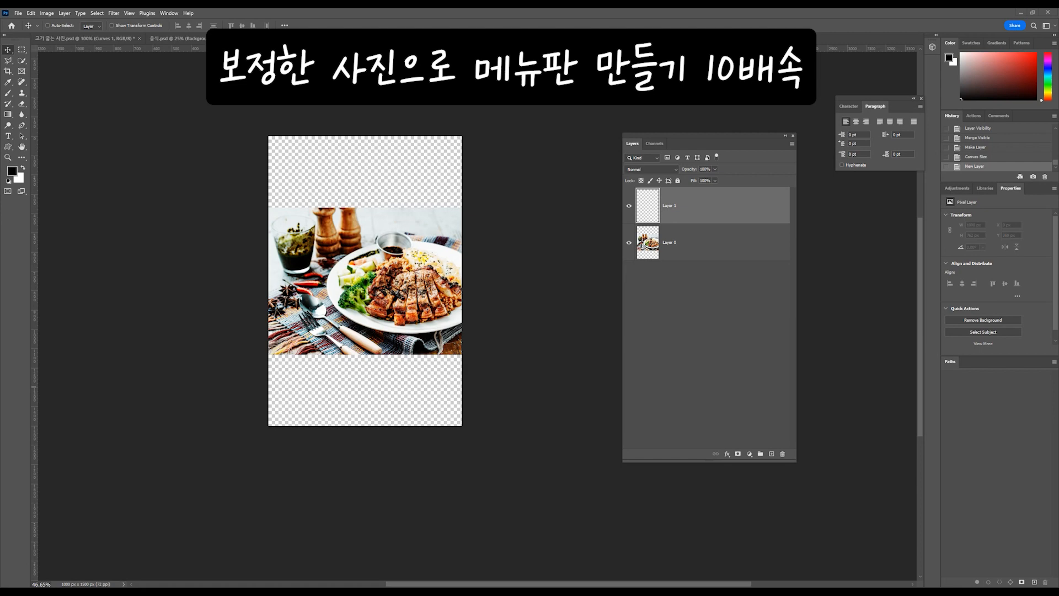
Step: Move the photo layer down and align it with the bottom edge of the canvas
left_click(675, 251)
left_click_drag(366, 274, 365, 323)
key("ctrl+a")
left_click(252, 25)
key("ctrl+d")
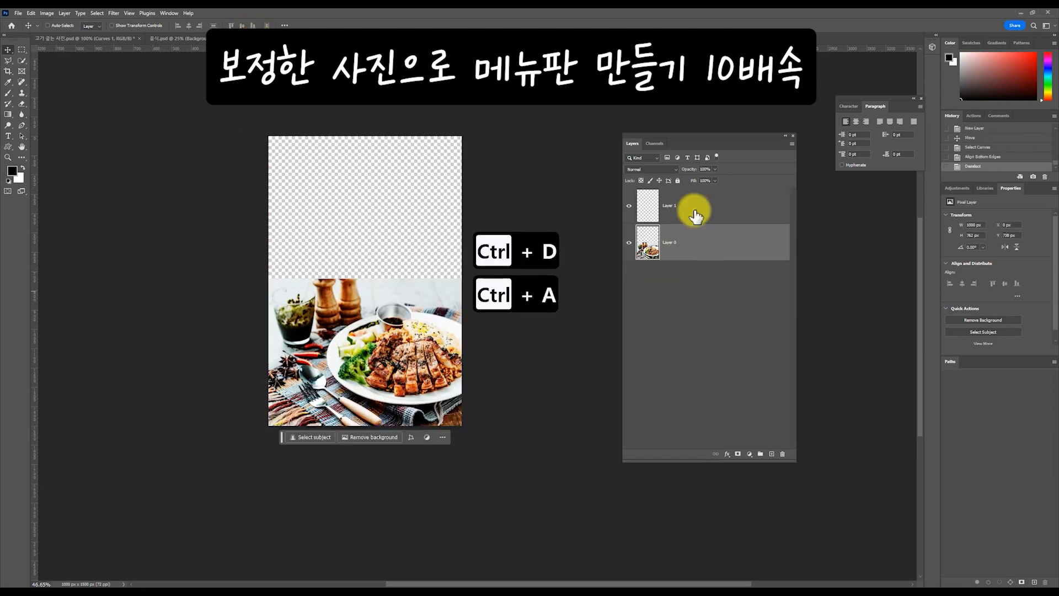
Step: Fill the empty Layer 1 with dark brown and place it below the photo layer
left_click(694, 211)
left_click(12, 170)
left_click(717, 356)
left_click(791, 257)
key("alt+Delete")
left_click_drag(714, 208, 719, 250)
Step: Add a layer mask to Layer 0 and brush black over the photo's upper edge to fade it into the brown
left_click(712, 207)
left_click(738, 453)
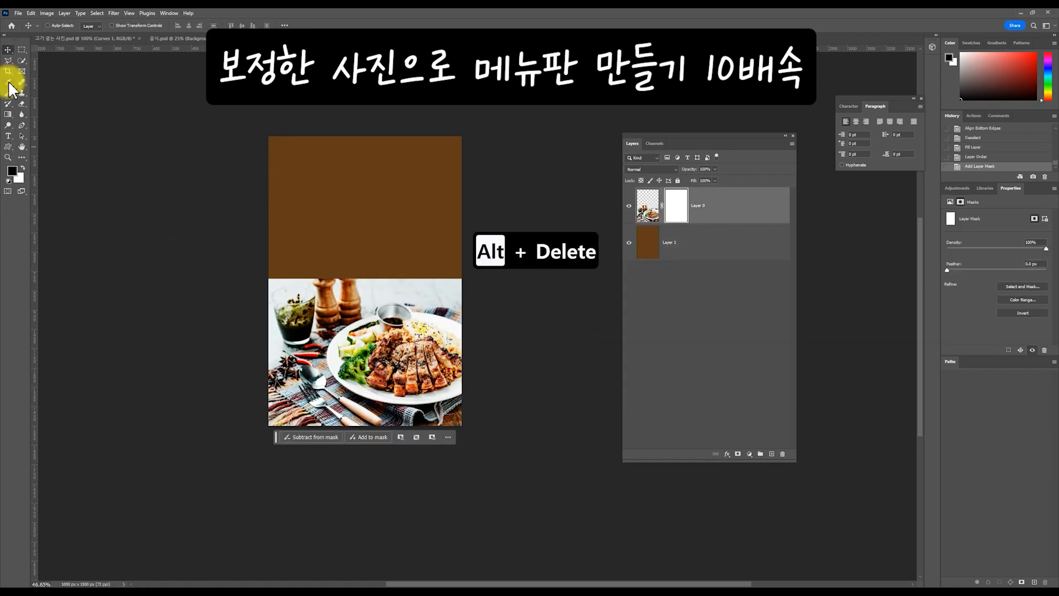
left_click(8, 92)
left_click(460, 240)
left_click(445, 235)
left_click(294, 235)
left_click(397, 224)
left_click(478, 255)
left_click(191, 25)
left_click_drag(195, 35, 169, 36)
left_click(473, 262)
key("ctrl+z")
left_click(297, 287)
key("v")
Step: Add the white text "런치세트 40% 할인" on the brown area above the food
scroll(339, 184, "up", 2)
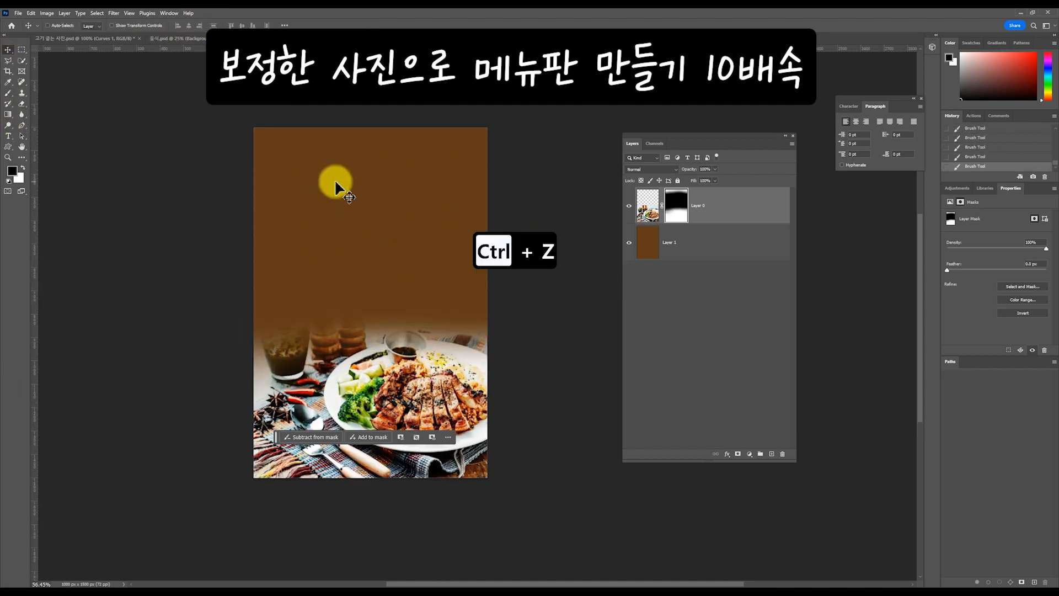
left_click_drag(338, 184, 341, 211)
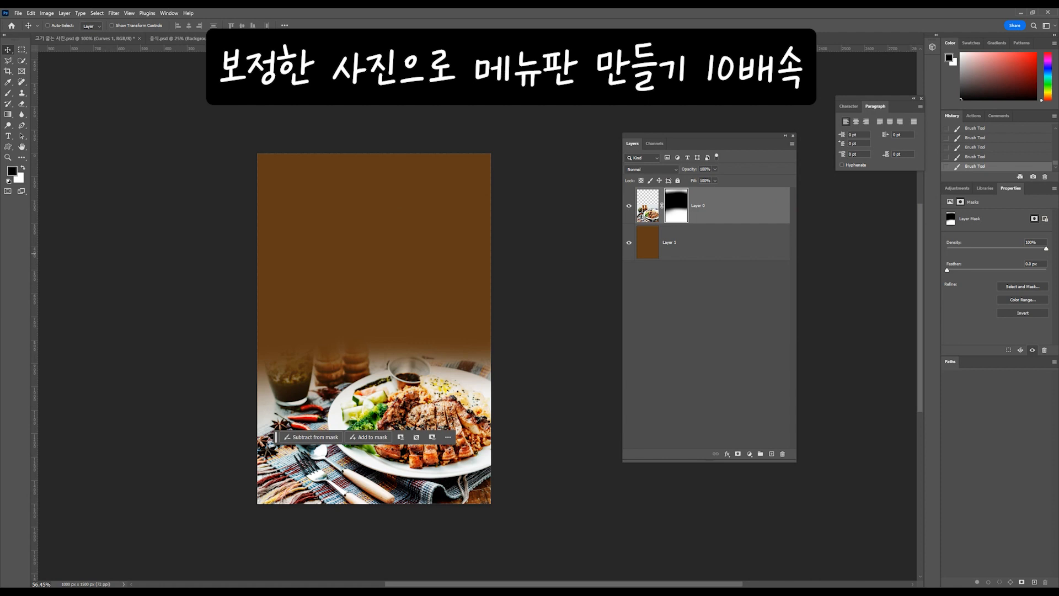
scroll(265, 236, "up", 1)
left_click(7, 136)
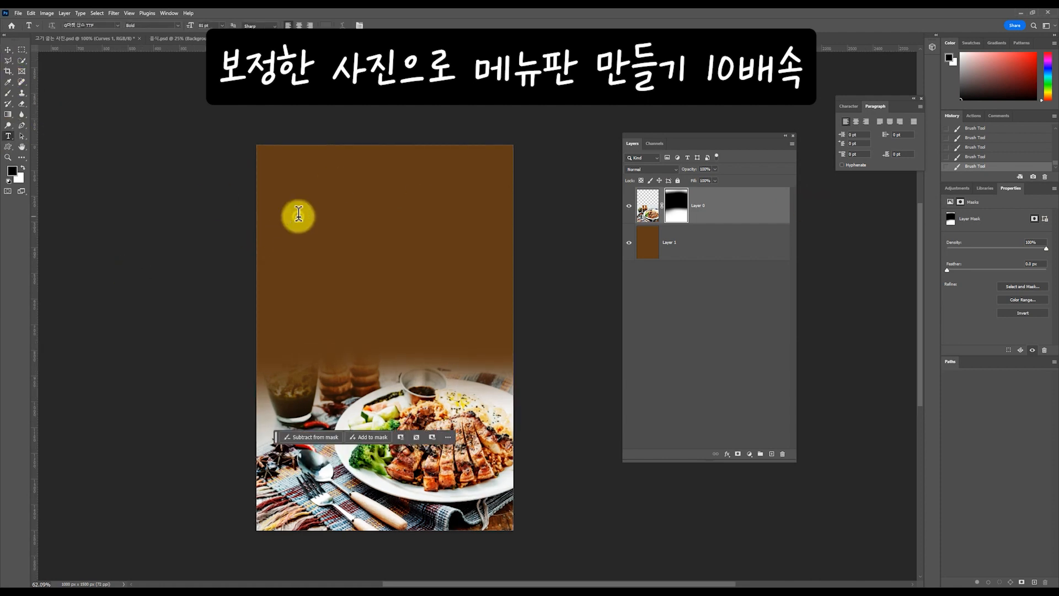
left_click(299, 216)
type("fjs")
key("ctrl+a")
left_click(369, 246)
left_click(604, 260)
left_click(786, 257)
type("런치세")
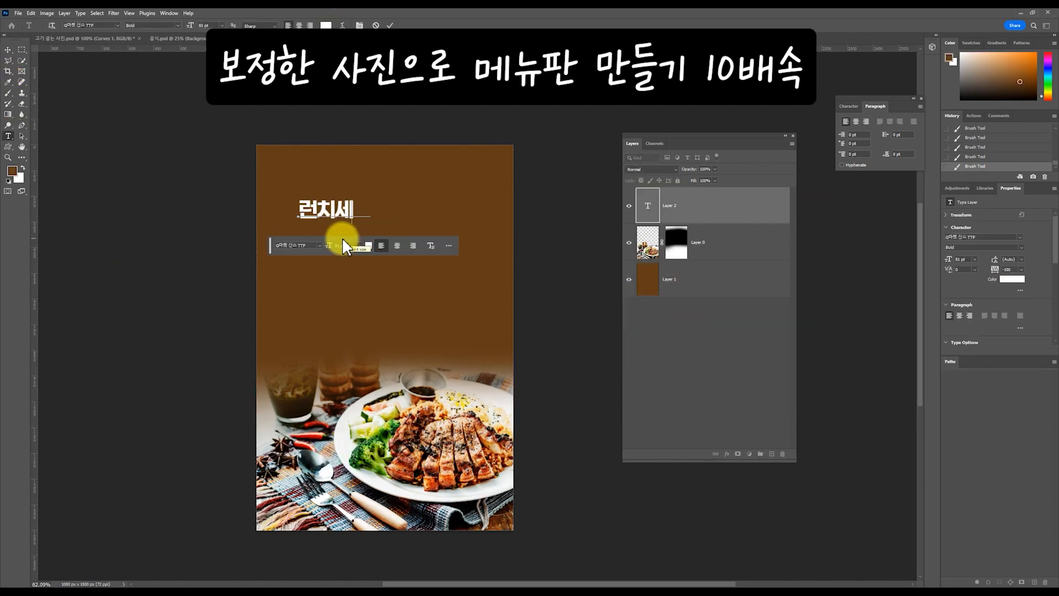
type("트 40% 할인")
Step: Enlarge the heading text, reposition it and centre it horizontally on the canvas
left_click(8, 49)
key("ctrl+t")
key("Return")
left_click_drag(458, 196, 286, 182)
scroll(263, 232, "up", 2)
key("ctrl+a")
left_click(189, 25)
Step: Set "런치세트" in the heading to Medium weight at 93 pt and centre the heading horizontally on the canvas
left_click(8, 136)
left_click(177, 25)
left_click(166, 44)
scroll(259, 27, "down", 1)
left_click(209, 25)
type("95")
key("Return")
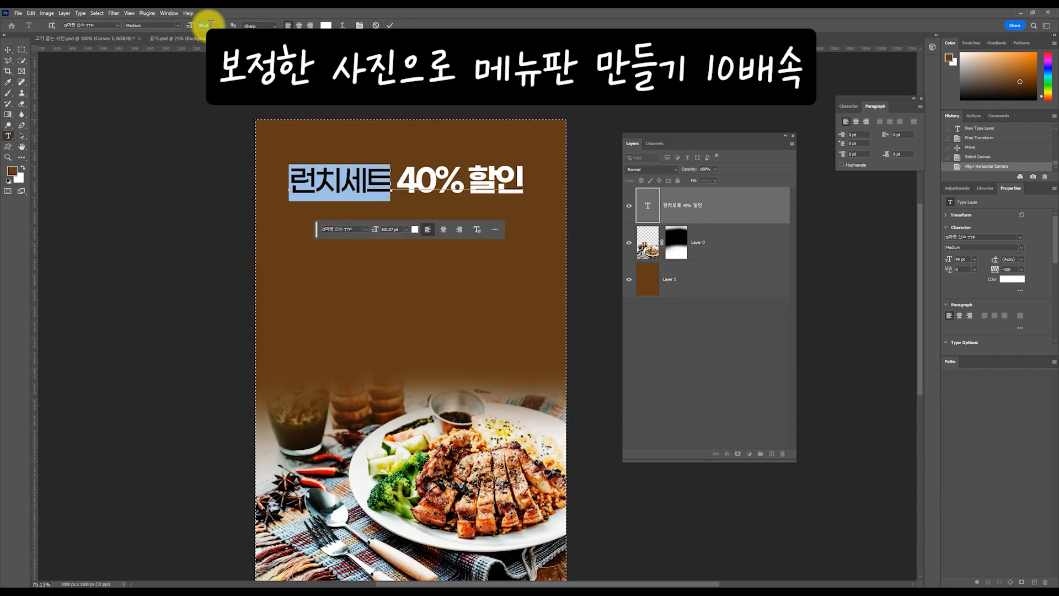
left_click(8, 49)
key("ctrl+a")
left_click(189, 25)
key("ctrl+d")
Step: Duplicate the heading below itself, keeping only "40% 할인" in the copy and "런치세트" in the original
scroll(366, 187, "up", 2)
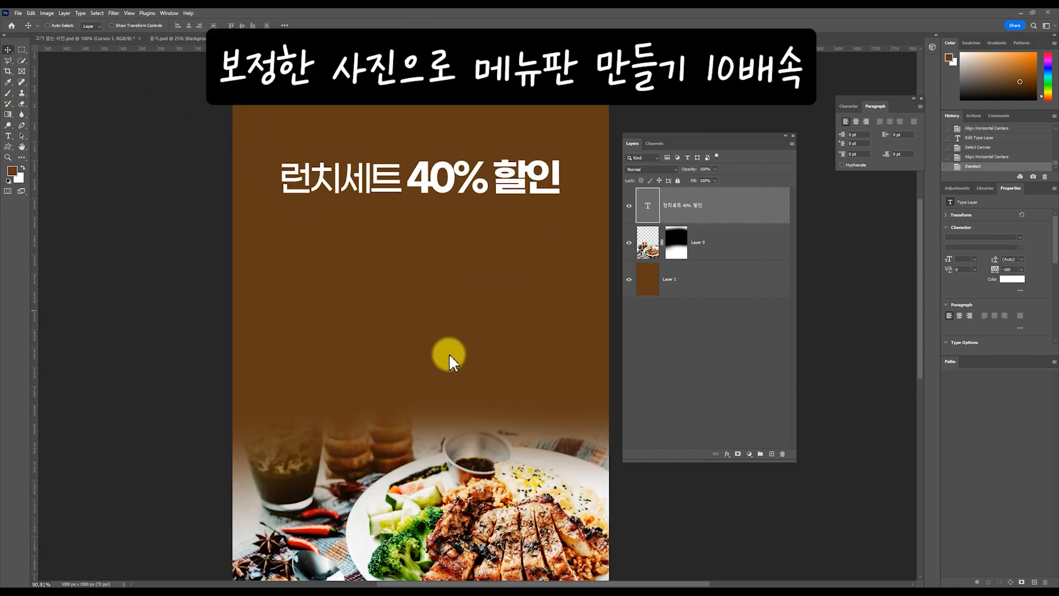
key("ctrl+j")
left_click_drag(347, 208, 346, 287)
left_click(8, 136)
left_click_drag(404, 257, 212, 262)
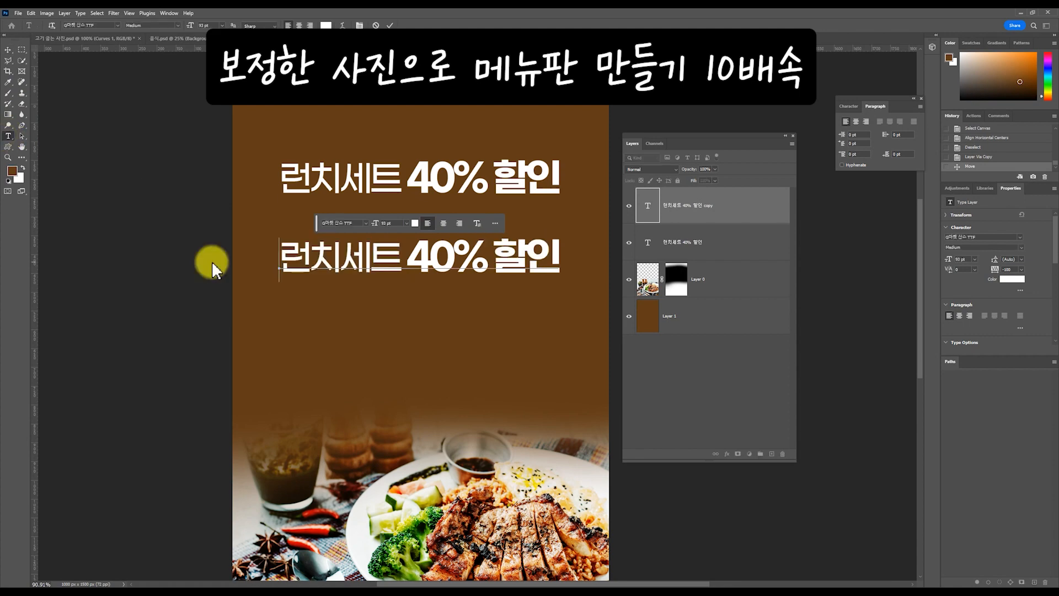
key("BackSpace")
left_click_drag(405, 178, 590, 181)
key("BackSpace")
Step: Enlarge both text lines and stack "40% 할인" closely beneath "런치세트"
left_click(8, 49)
left_click_drag(350, 184, 378, 172)
key("ctrl+t")
left_click_drag(428, 151, 483, 131)
key("Return")
left_click(398, 255)
key("ctrl+t")
left_click_drag(433, 277, 527, 308)
key("Return")
left_click_drag(449, 251, 458, 209)
Step: Check the tracking of "40% 할인" and centre the line horizontally on the canvas
left_click(414, 160, "shift")
left_click(698, 205)
left_click(1007, 270)
key("Down")
key("Up")
left_click(694, 206)
key("ctrl+a")
left_click(189, 25)
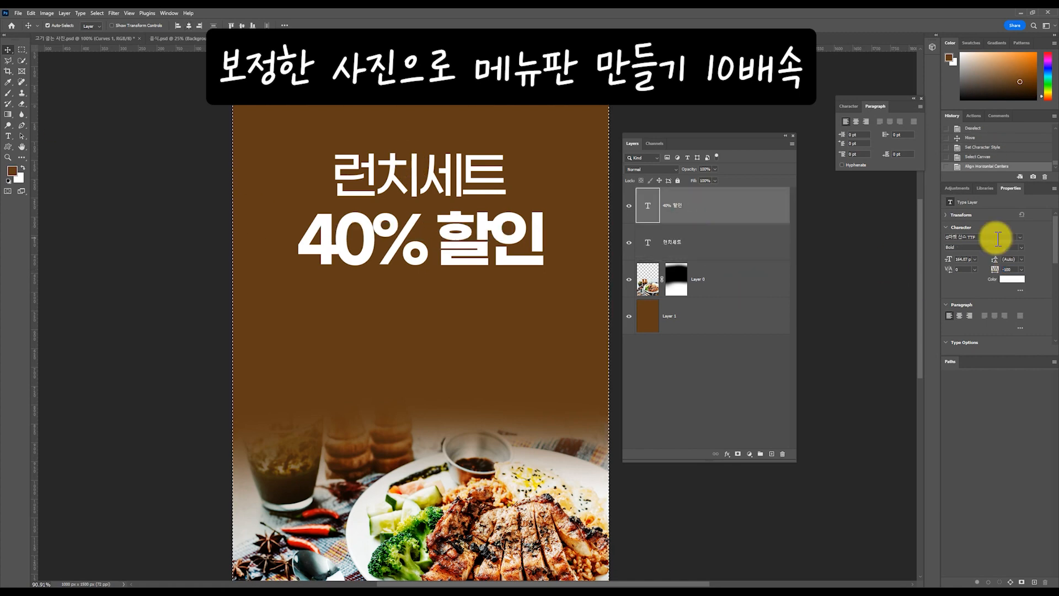
key("ctrl+d")
Step: Move both text lines down together and scale them up within the brown area
left_click(722, 238, "shift")
left_click_drag(442, 231, 445, 288)
key("ctrl+t")
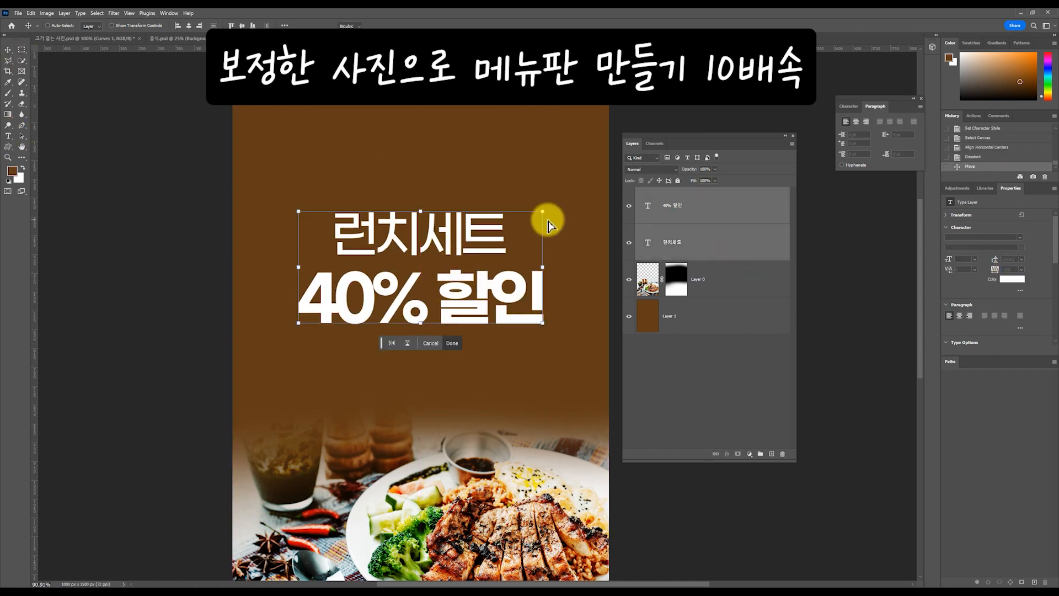
left_click_drag(548, 221, 557, 186)
key("Return")
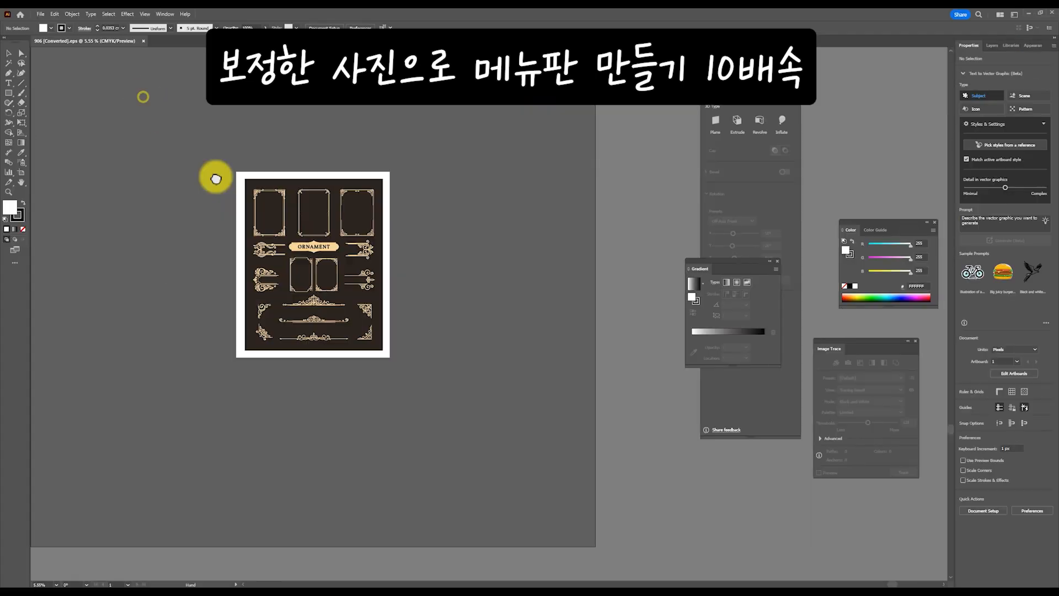
Step: Ungroup the gold ornament sheet and copy a symmetrical scroll divider from it
left_click_drag(215, 178, 378, 169)
scroll(378, 169, "up", 2)
right_click(438, 194)
left_click(482, 304)
left_click(543, 462)
left_click(527, 371)
left_click(539, 493)
left_click(527, 381)
key("ctrl+c")
Step: Switch to Photoshop, paste the divider as a smart object, shrink it, and centre it above "런치세트"
key("alt+Tab")
key("ctrl+v")
left_click(558, 178)
left_click_drag(600, 406, 546, 398)
left_click_drag(442, 396, 442, 185)
key("Return")
Step: Duplicate the divider, rotate the copy 180°, and place it centred beneath "40% 할인"
key("ctrl+j")
key("ctrl+t")
left_click_drag(469, 110, 354, 259)
left_click_drag(413, 183, 408, 364)
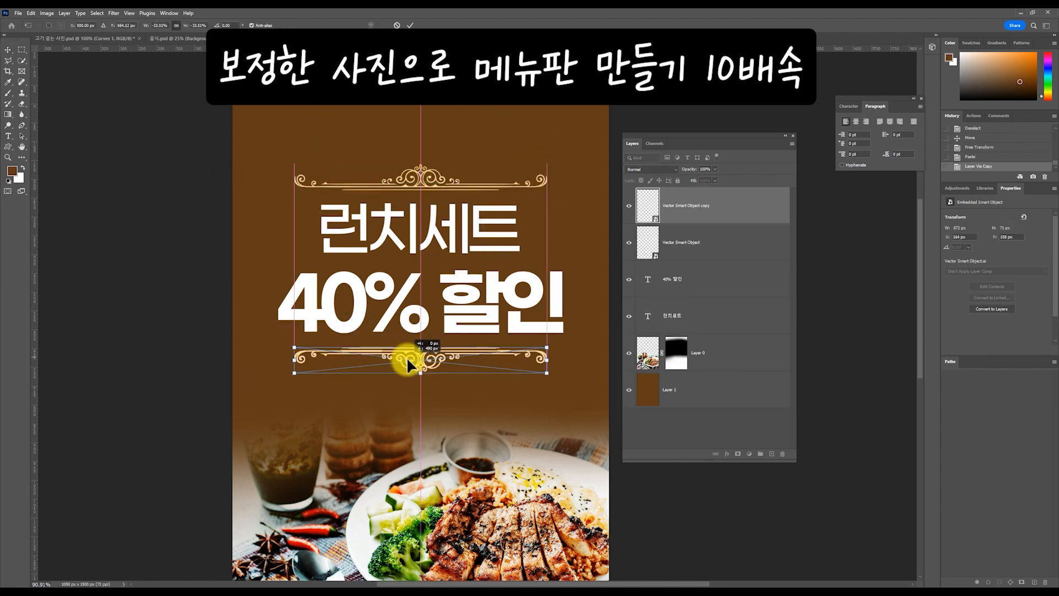
key("Return")
key("shift+Up")
key("shift+Up")
Step: Enlarge both dividers together to about 125% around the two text lines
left_click(442, 180, "shift")
key("ctrl+t")
left_click_drag(548, 165, 572, 134)
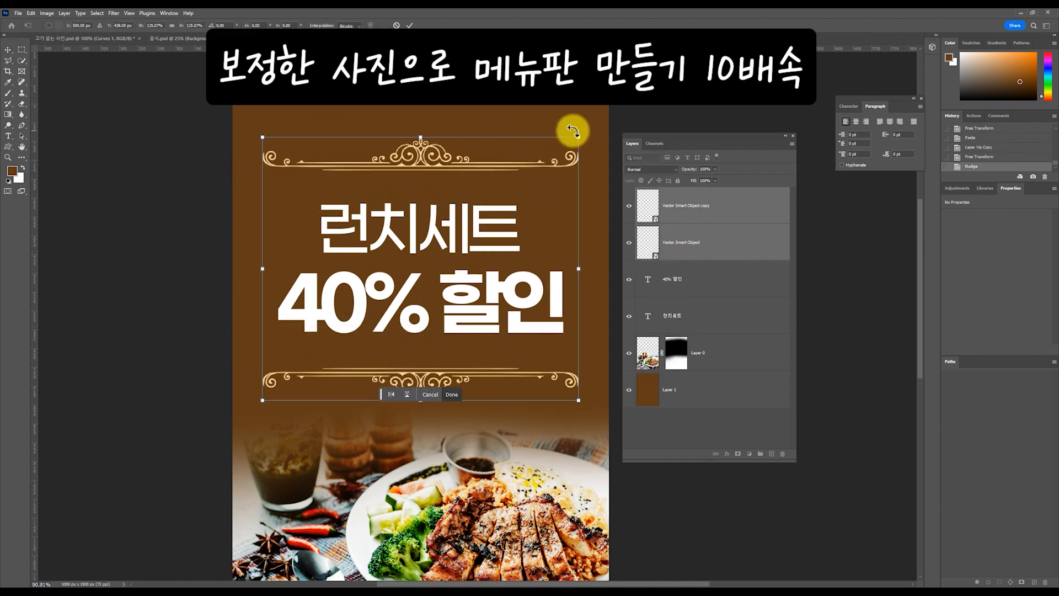
key("Return")
Step: Move the upper divider down and the lower divider up so both sit closer to the text
left_click_drag(440, 379, 441, 362)
key("ctrl+z")
left_click_drag(416, 148, 416, 164)
left_click_drag(455, 377, 456, 307)
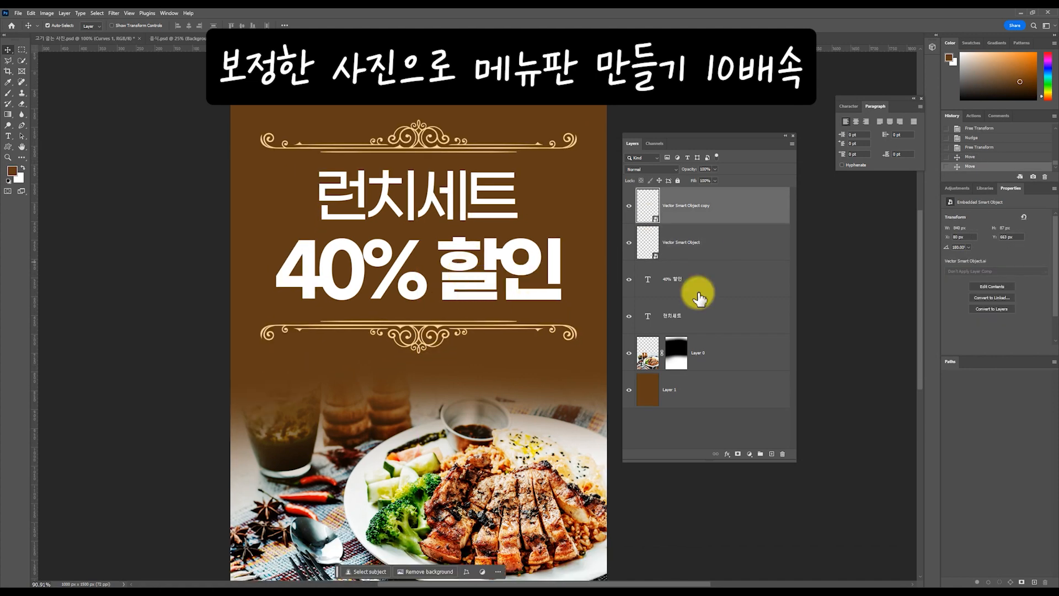
Step: Select both dividers and both text lines and move them up together slightly within the brown area
left_click(696, 309, "shift")
left_click_drag(434, 181, 435, 167)
left_click_drag(548, 179, 541, 212)
Step: Add a Multiply drop shadow to "런치세트" with a distance of 6 px and a size of 12 px
left_click(697, 278)
left_click(697, 315)
left_click(728, 454)
left_click(736, 540)
left_click(727, 326)
left_click_drag(743, 313, 724, 339)
left_click_drag(723, 348, 726, 357)
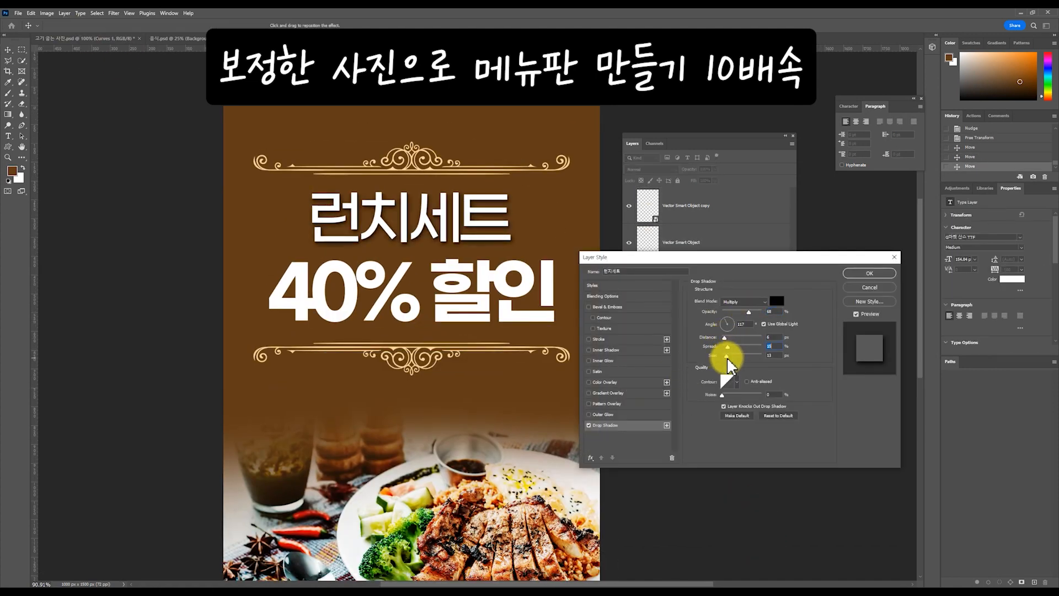
left_click(878, 274)
Step: Copy the layer style of "런치세트" and apply it to "40% 할인"
right_click(683, 309)
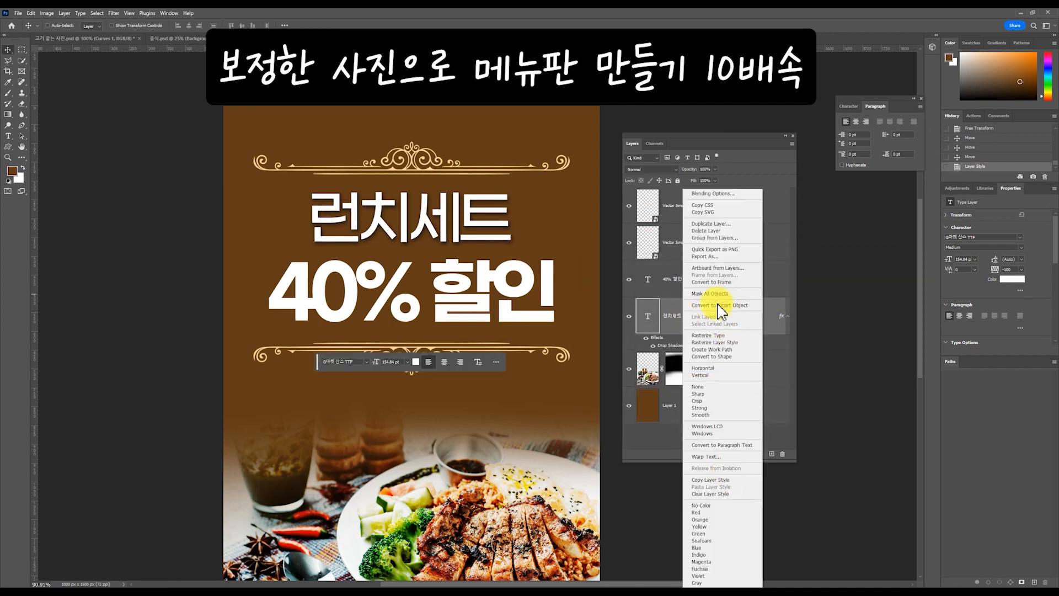
left_click(720, 480)
right_click(706, 278)
left_click(728, 487)
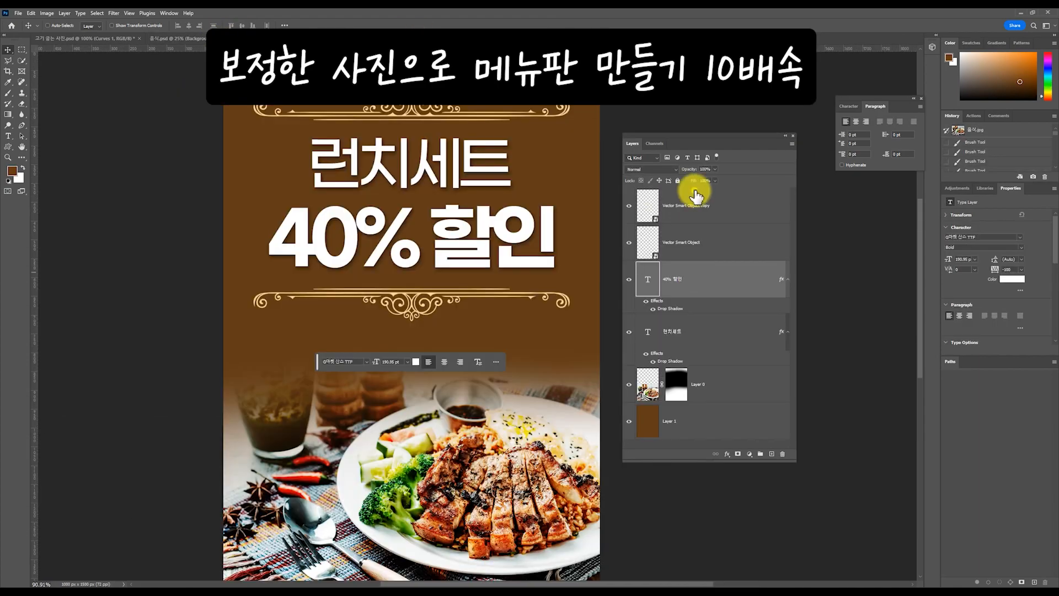
Step: Paste the copied texture image as the top layer, blend it with Divide, and lower its opacity to 7%
key("ctrl+v")
left_click(651, 169)
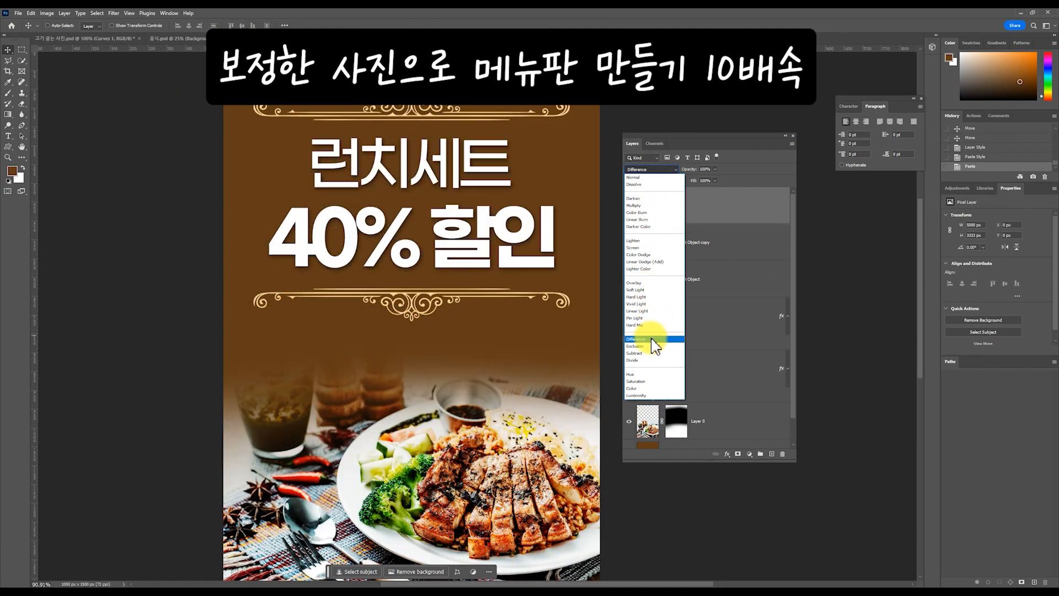
left_click(647, 360)
left_click(715, 169)
left_click_drag(715, 178, 680, 178)
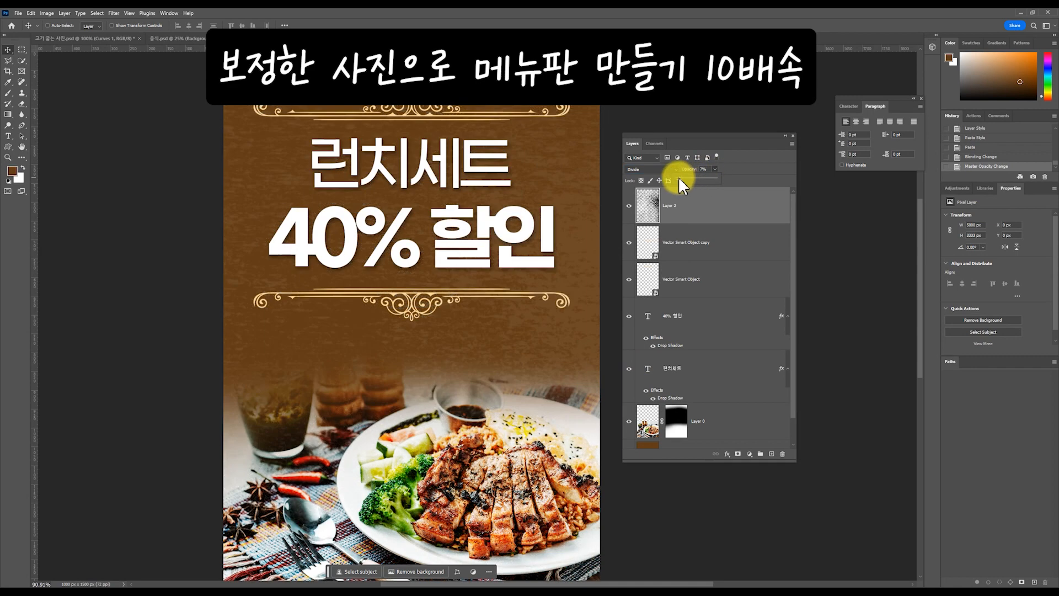